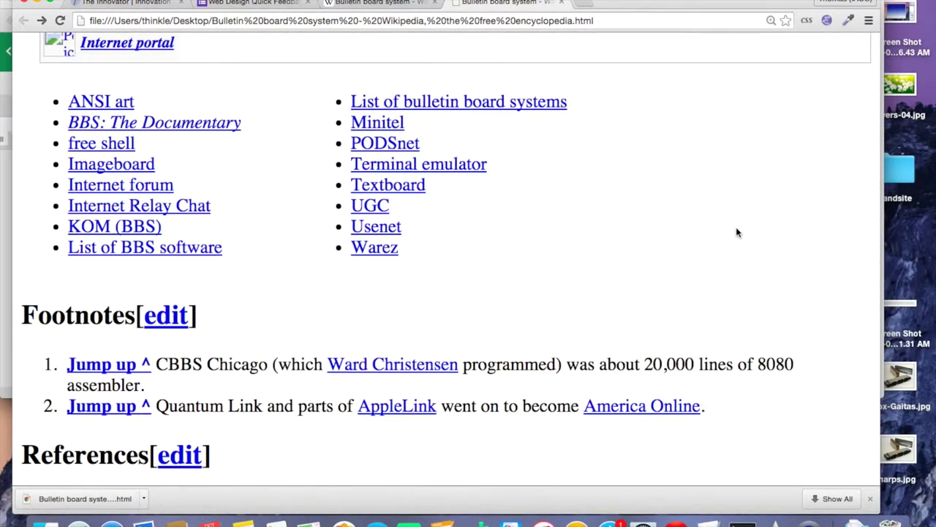
# Review the reference entries, then extend the red rule so it reads ol,ul {font-size: x-small; color: red}
pyautogui.scroll(-5, 737, 232)
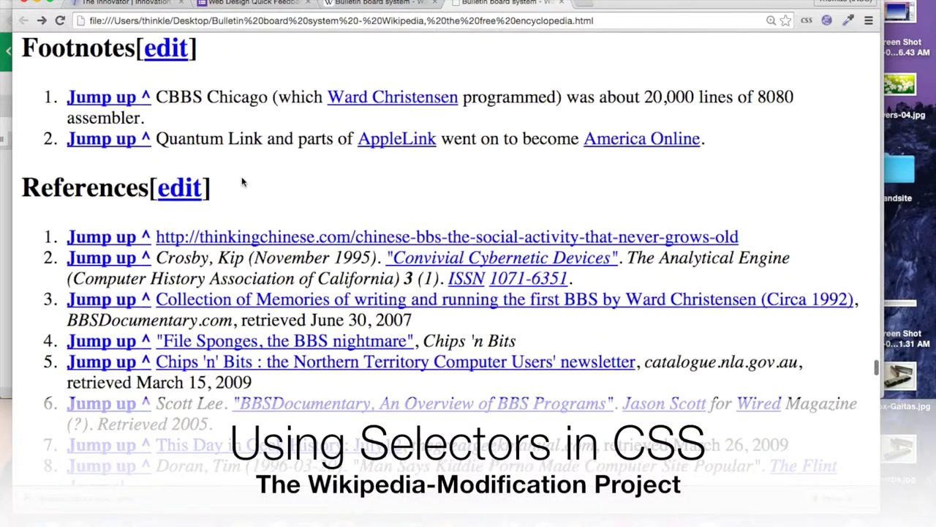
pyautogui.scroll(-3, 146, 146)
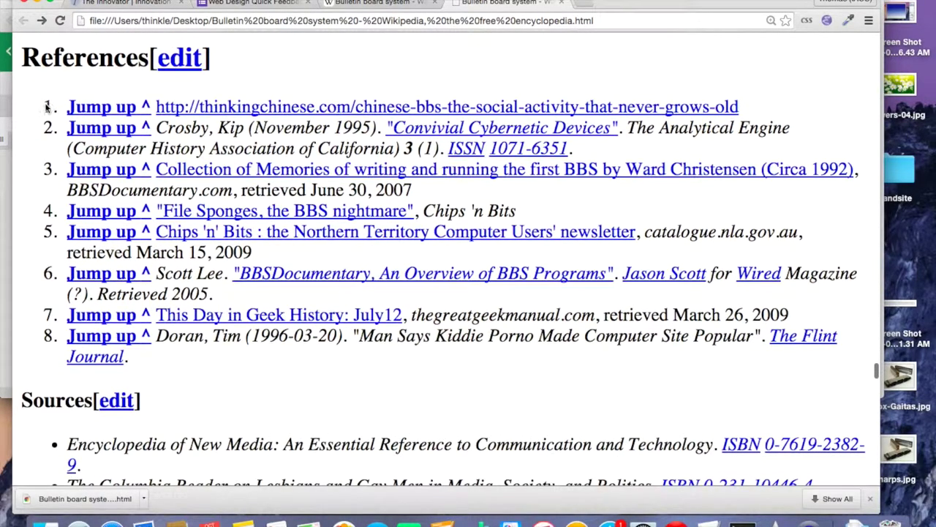
pyautogui.moveTo(47, 106); pyautogui.dragTo(290, 289)
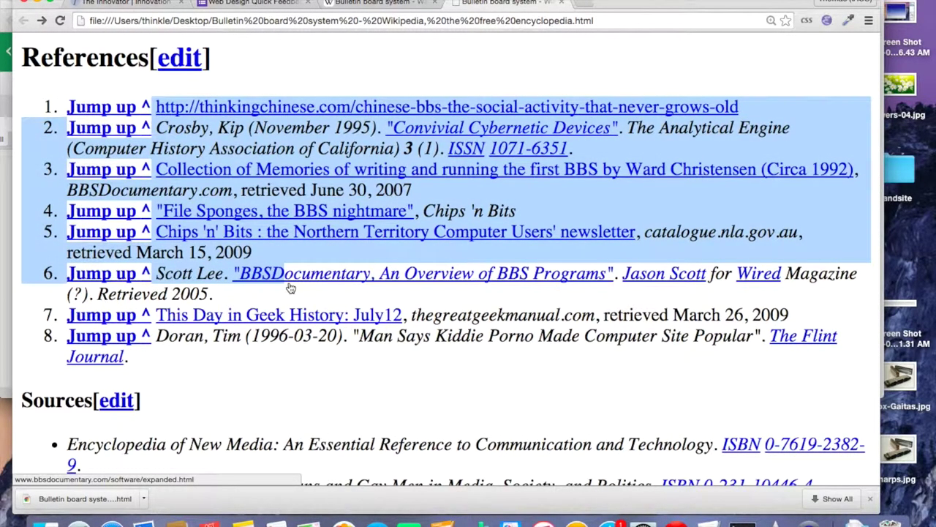
pyautogui.press('super+minus')
pyautogui.click(425, 185)
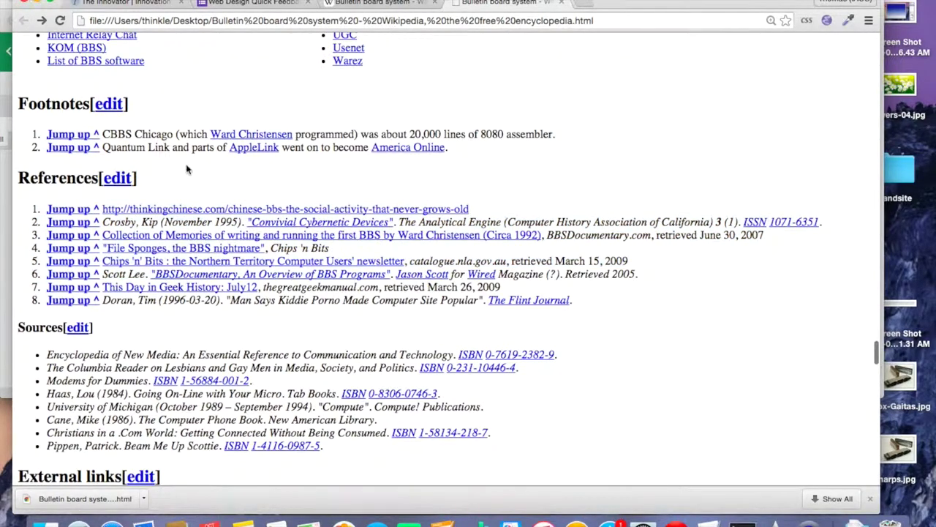
pyautogui.scroll(3, 233, 281)
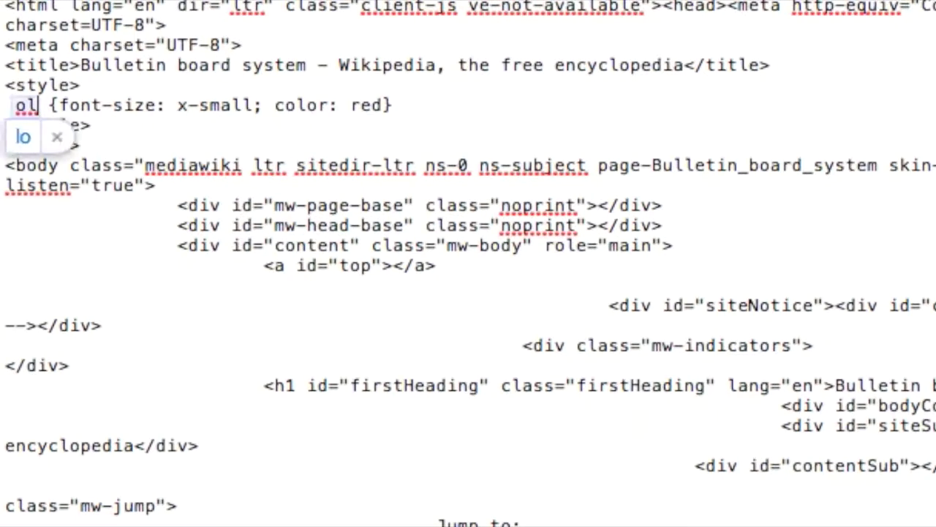
pyautogui.write(',ul')
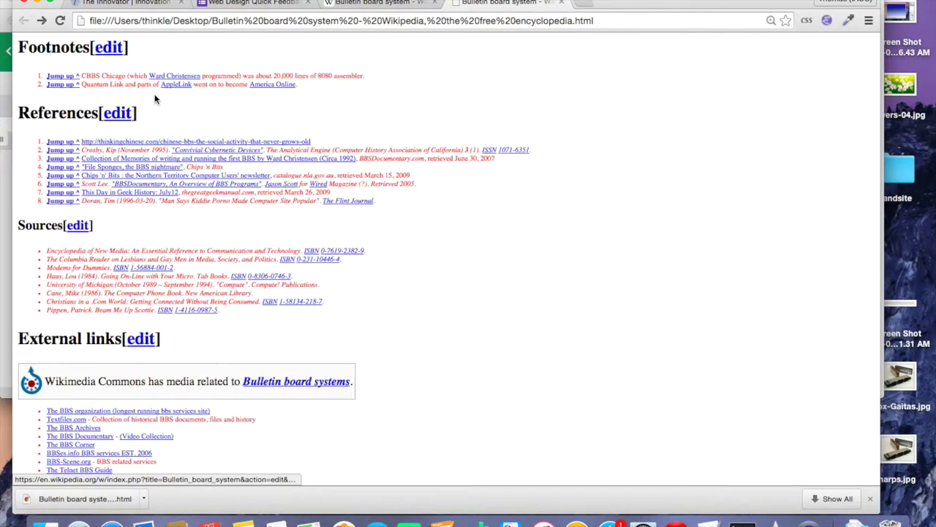
pyautogui.scroll(10, 155, 99)
pyautogui.scroll(15, 155, 98)
pyautogui.scroll(15, 155, 98)
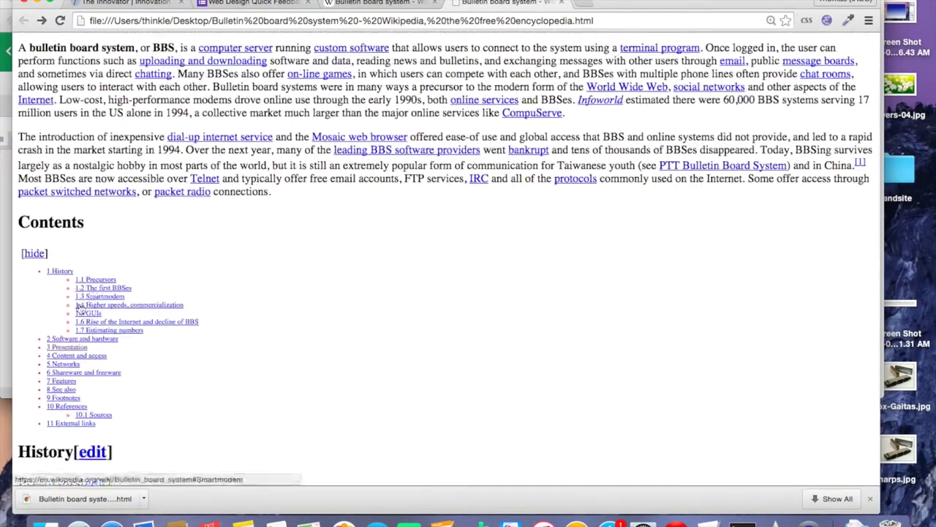
pyautogui.scroll(-3, 234, 348)
pyautogui.scroll(-15, 234, 349)
pyautogui.scroll(-2, 235, 348)
pyautogui.scroll(5, 234, 348)
pyautogui.scroll(4, 409, 249)
pyautogui.scroll(6, 409, 249)
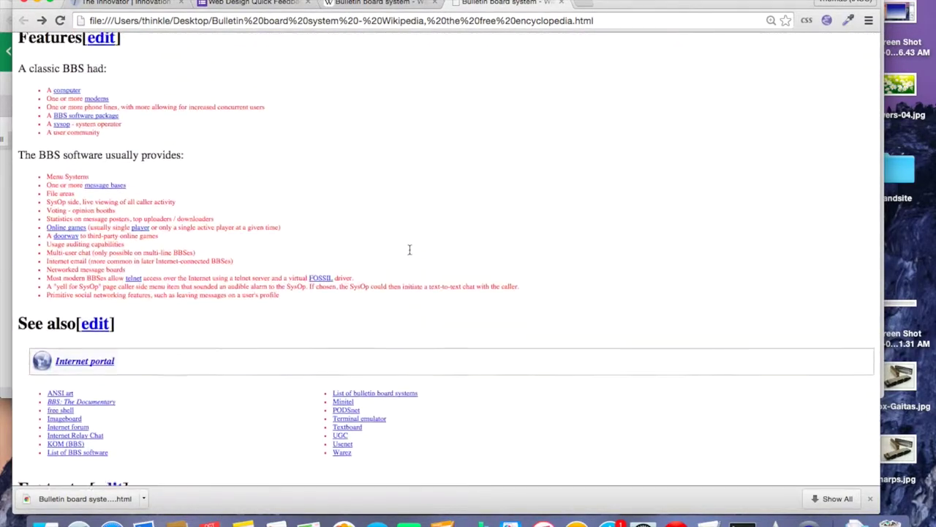
pyautogui.scroll(3, 409, 249)
pyautogui.scroll(-1, 412, 235)
pyautogui.press('super+equal')
pyautogui.press('super+equal')
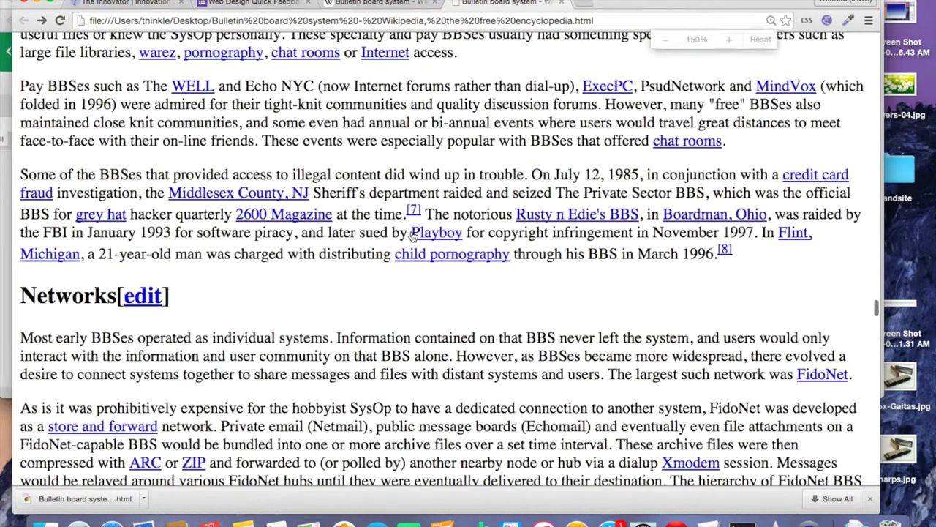
pyautogui.press('super+equal')
pyautogui.press('super+equal')
pyautogui.scroll(-3, 449, 254)
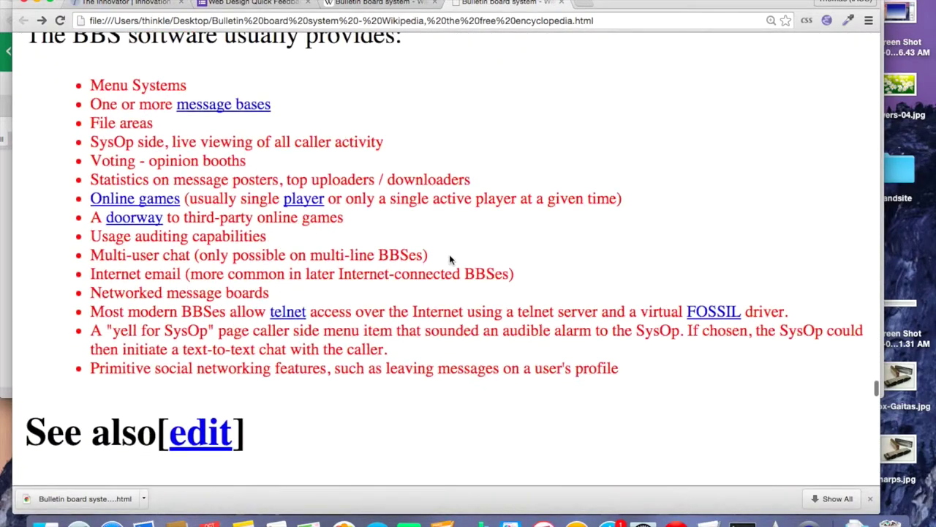
pyautogui.scroll(-8, 449, 254)
pyautogui.scroll(-6, 449, 254)
pyautogui.scroll(-3, 398, 270)
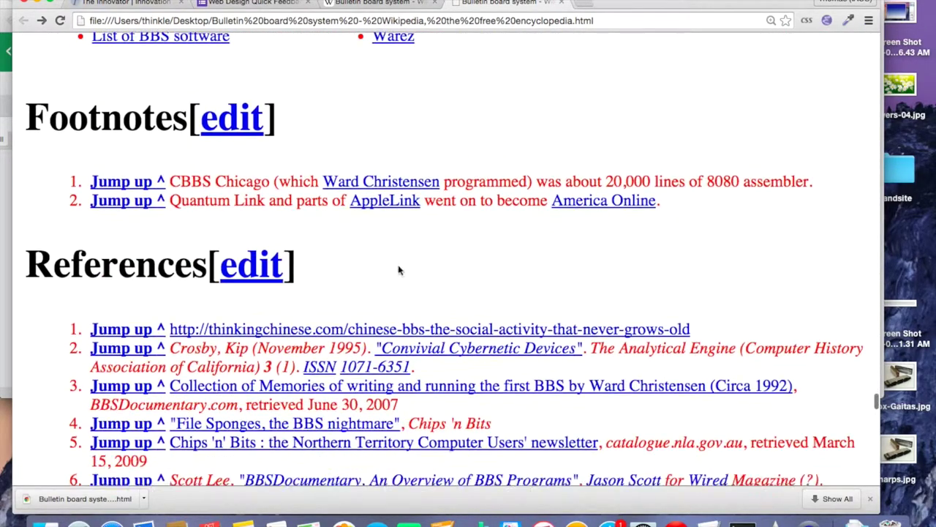
pyautogui.scroll(-2, 162, 256)
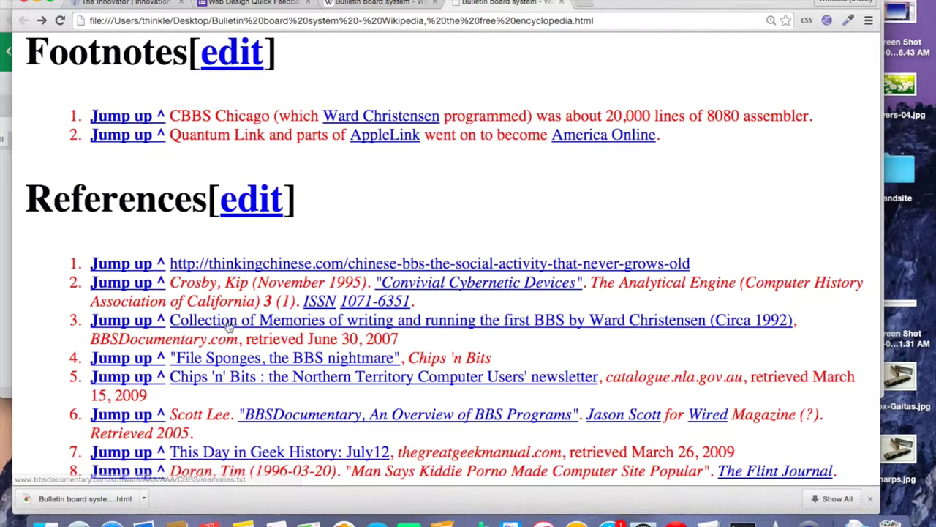
pyautogui.moveTo(719, 272); pyautogui.dragTo(306, 267)
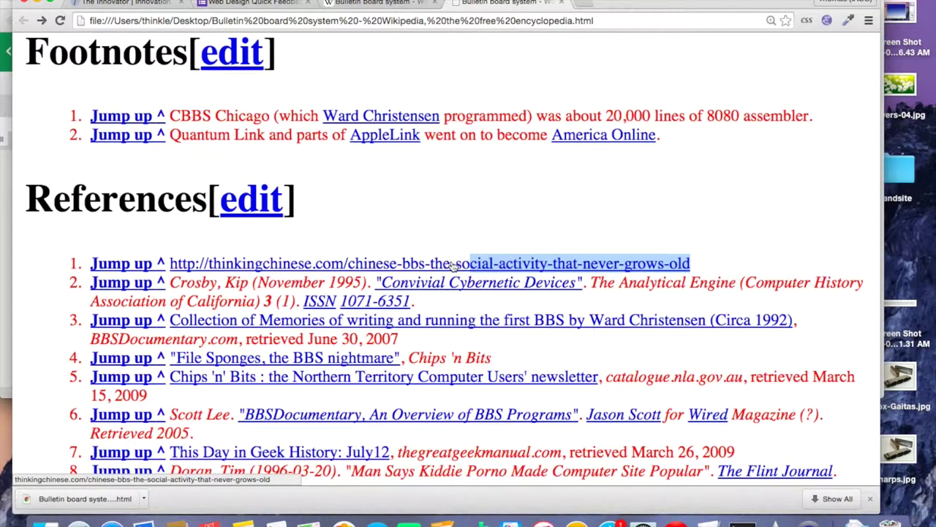
# Search the HTML source for 'chinese' to reach the References list markup
pyautogui.hotkey('ctrl', 'Right')
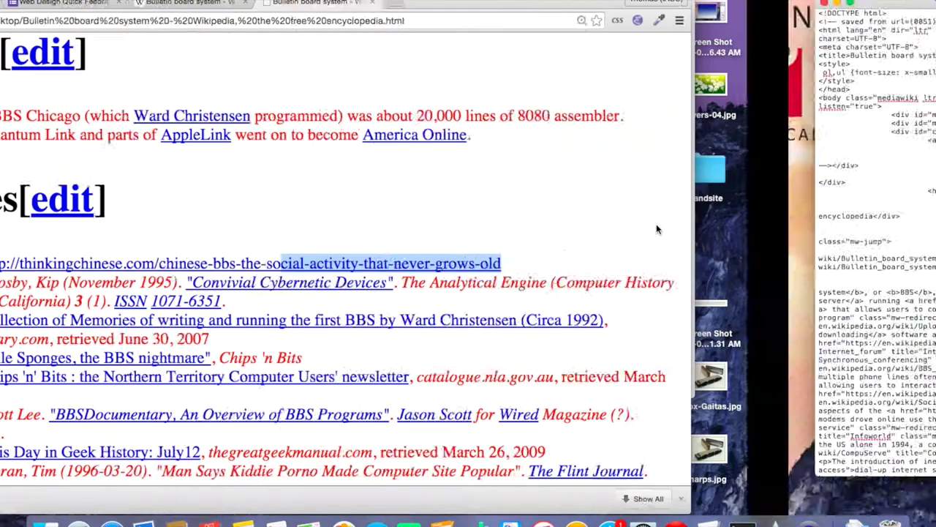
pyautogui.press('super+f')
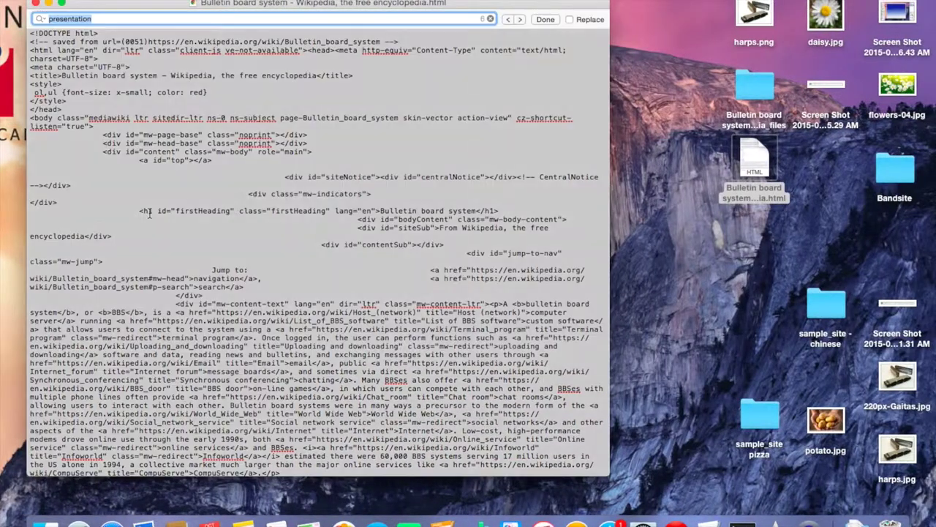
pyautogui.write('chinese')
pyautogui.press('Return')
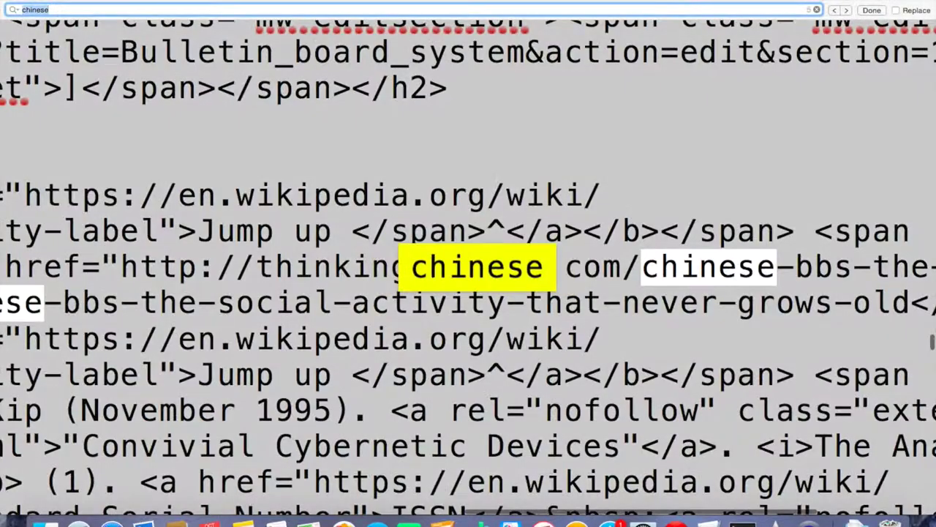
pyautogui.press('Escape')
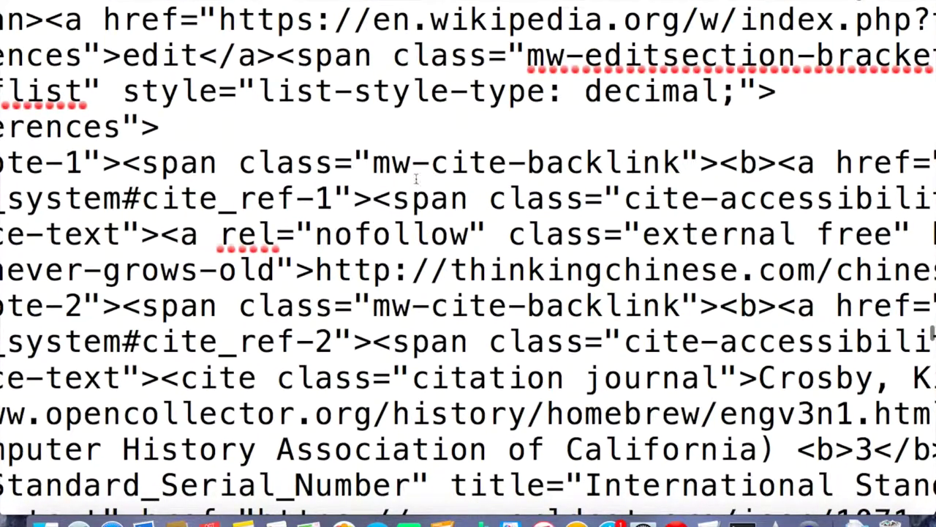
# Inspect the mw-cite-backlink class, the reference li tags and the ol references class
pyautogui.moveTo(385, 167); pyautogui.dragTo(689, 167)
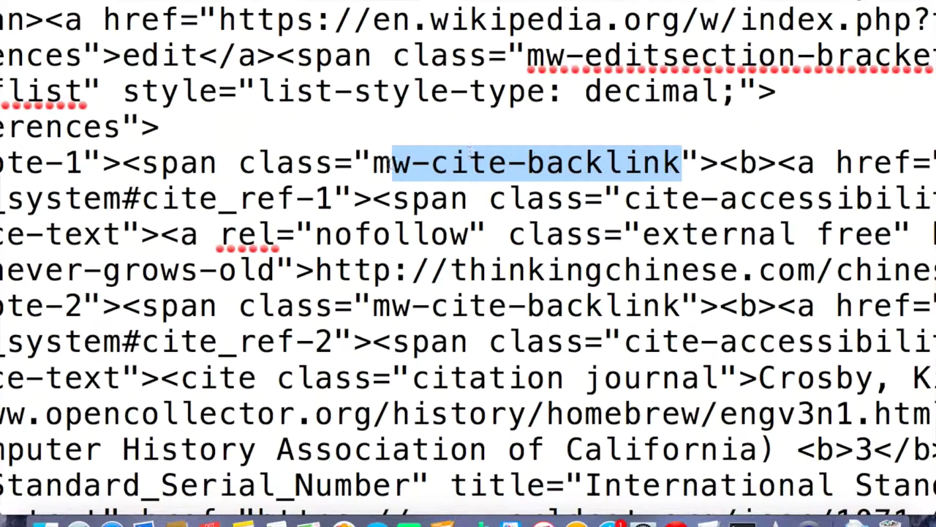
pyautogui.click(358, 163)
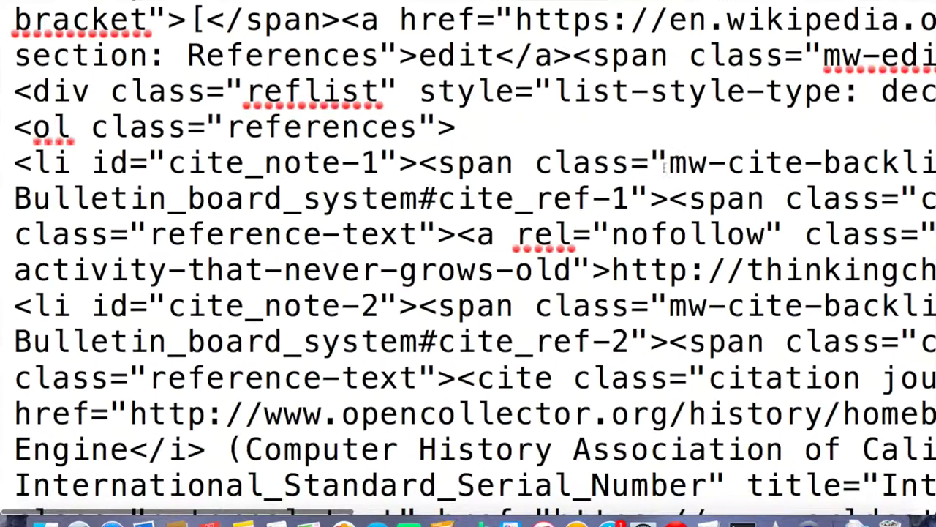
pyautogui.moveTo(16, 162); pyautogui.dragTo(72, 163)
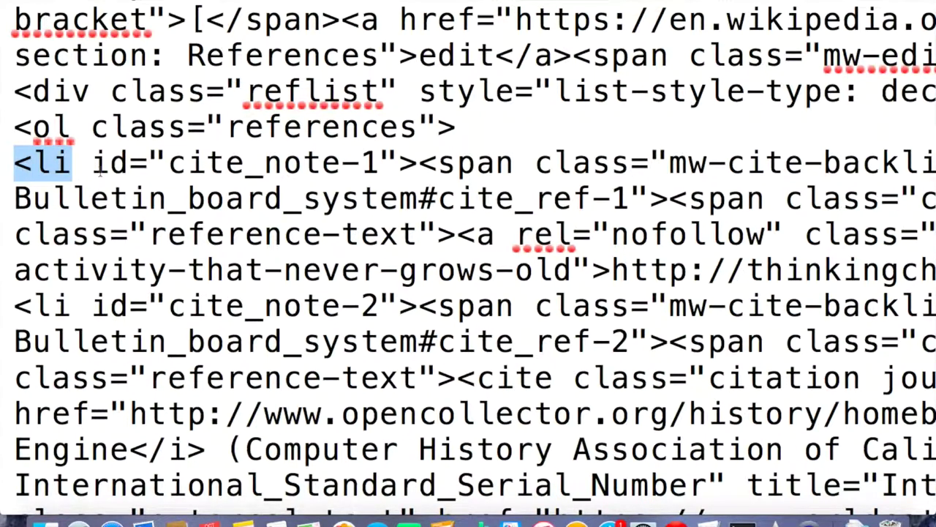
pyautogui.moveTo(226, 127); pyautogui.dragTo(414, 133)
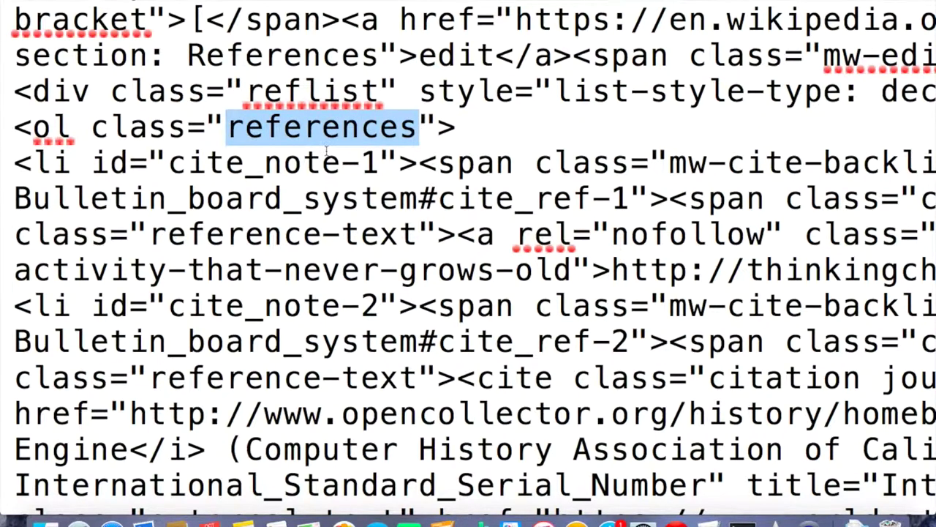
pyautogui.scroll(1, 326, 150)
pyautogui.scroll(2, 327, 150)
pyautogui.scroll(1, 326, 150)
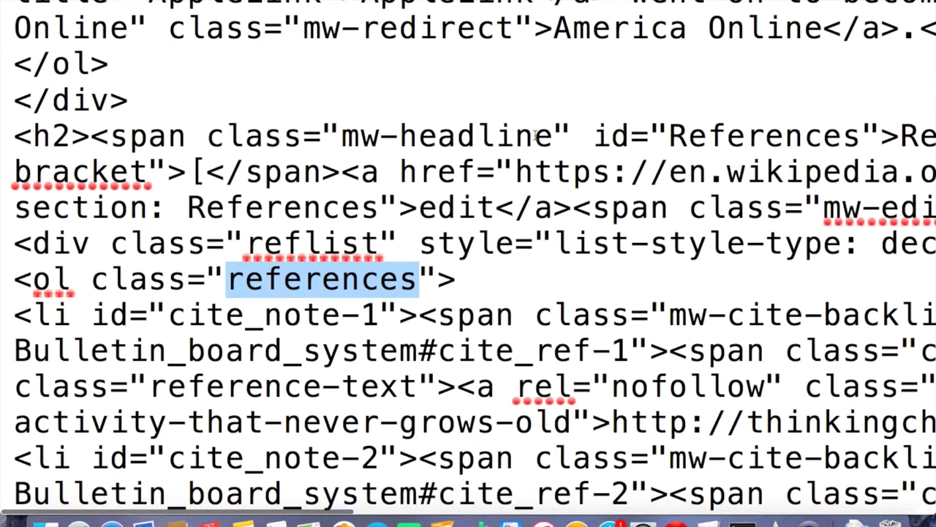
pyautogui.scroll(2, 535, 134)
pyautogui.scroll(3, 534, 133)
pyautogui.scroll(5, 535, 134)
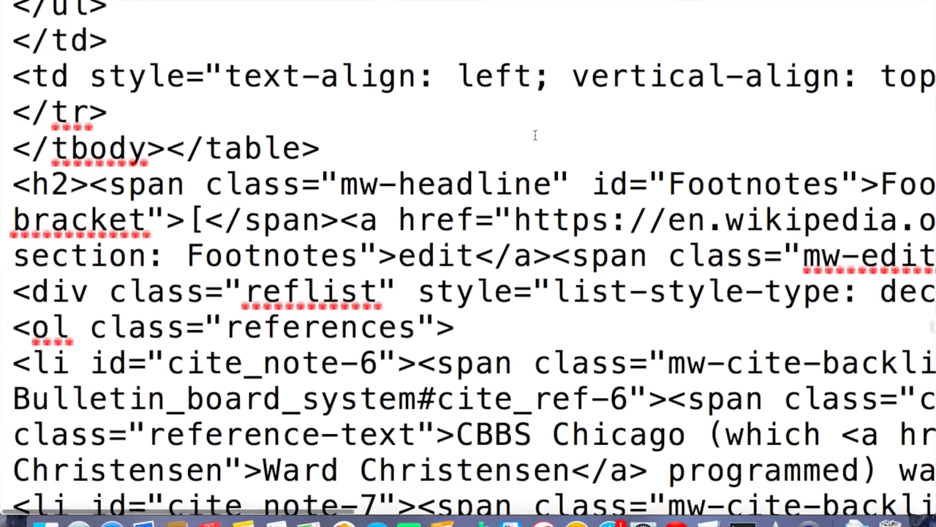
pyautogui.scroll(1, 535, 134)
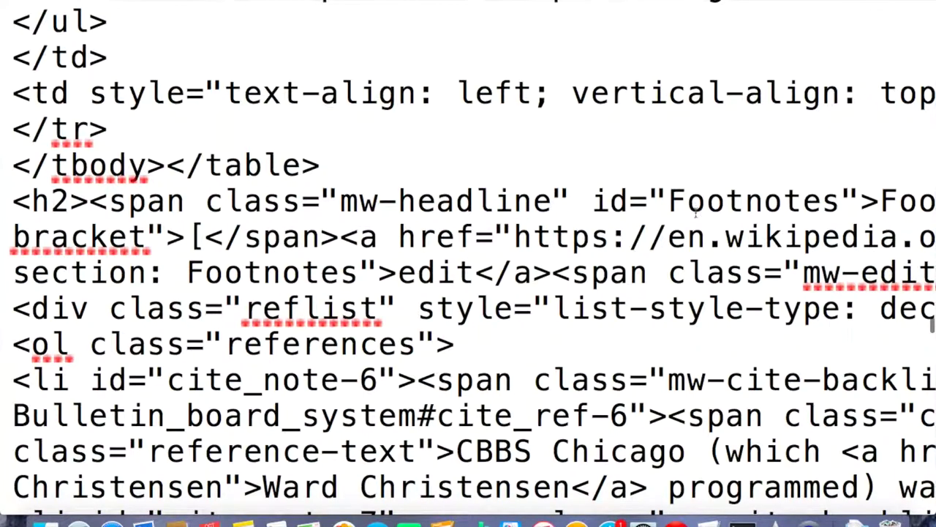
# Shrink the source text two steps to view more of the markup
pyautogui.press('super+minus')
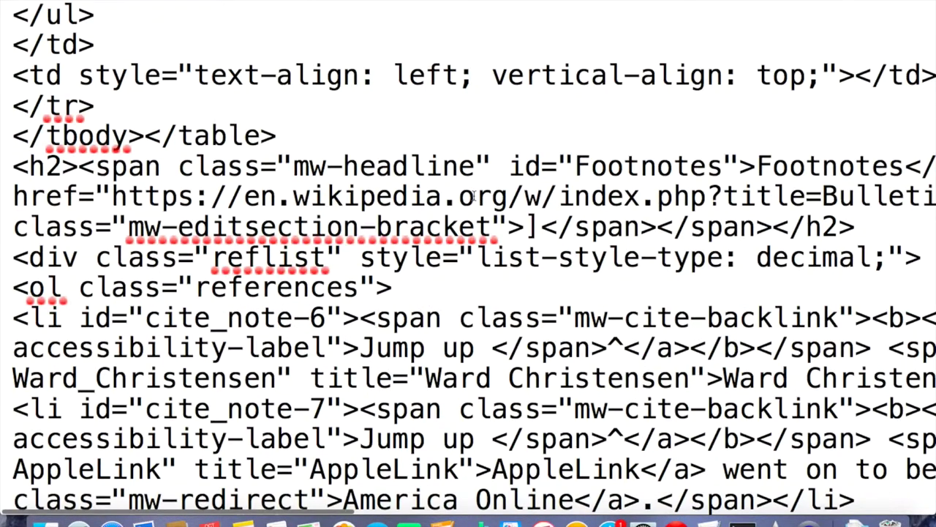
pyautogui.press('super+minus')
pyautogui.scroll(-5, 469, 370)
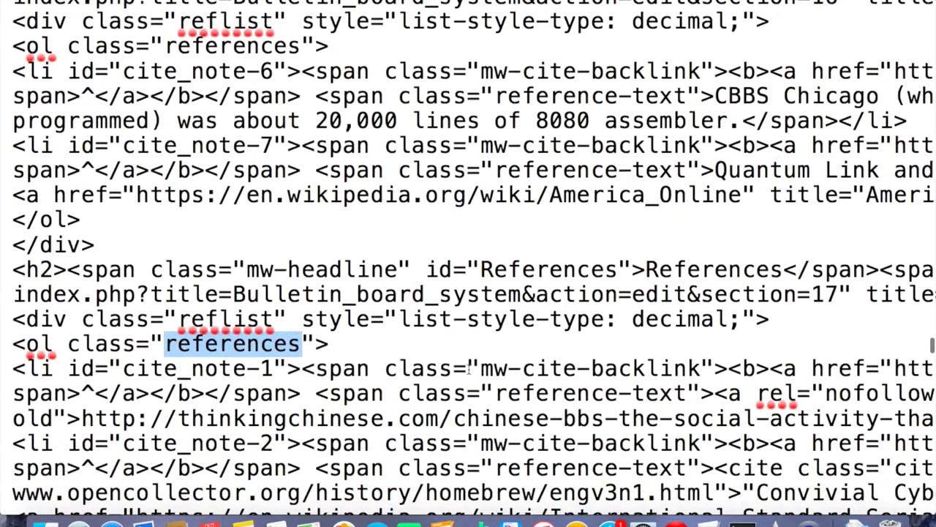
pyautogui.scroll(15, 469, 370)
pyautogui.scroll(-5, 469, 369)
pyautogui.scroll(2, 469, 368)
pyautogui.scroll(-5, 469, 369)
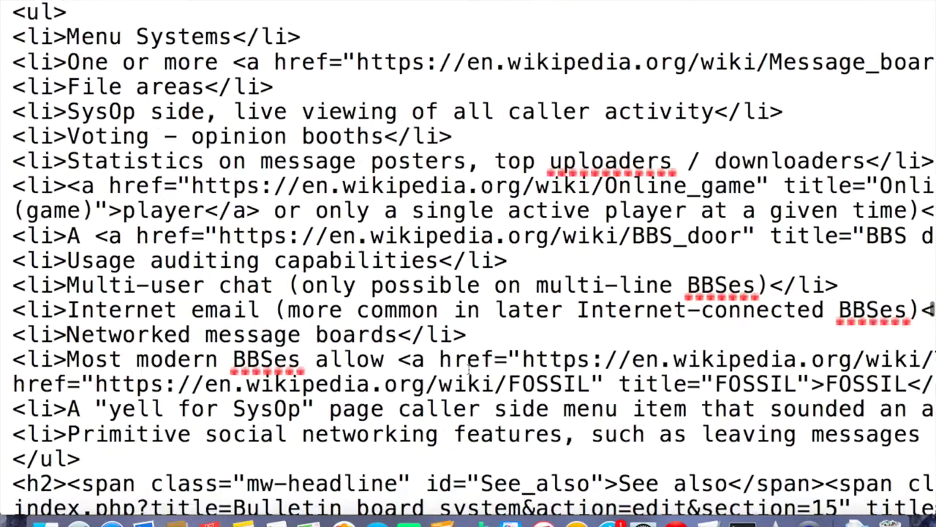
pyautogui.scroll(-20, 469, 370)
# Replace the ol,ul selector in the style rule with .references
pyautogui.press('super+Up')
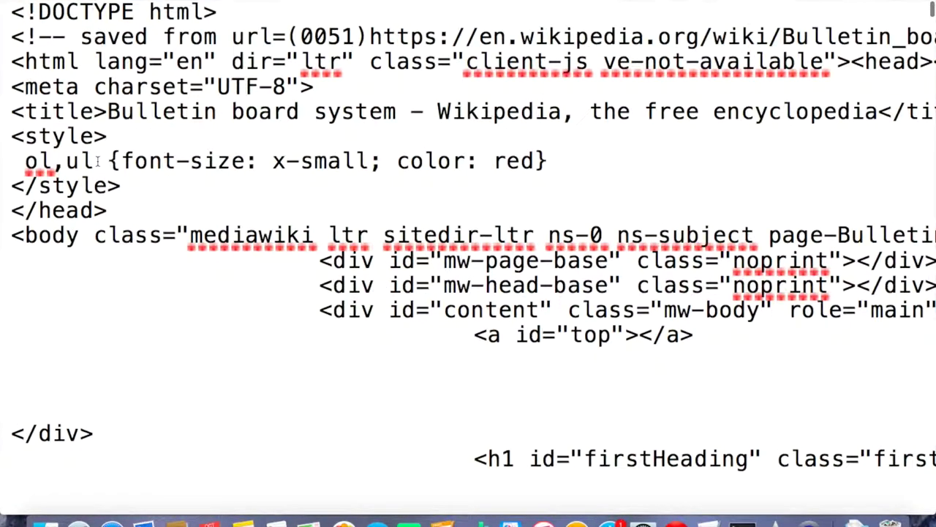
pyautogui.moveTo(94, 160); pyautogui.dragTo(38, 160)
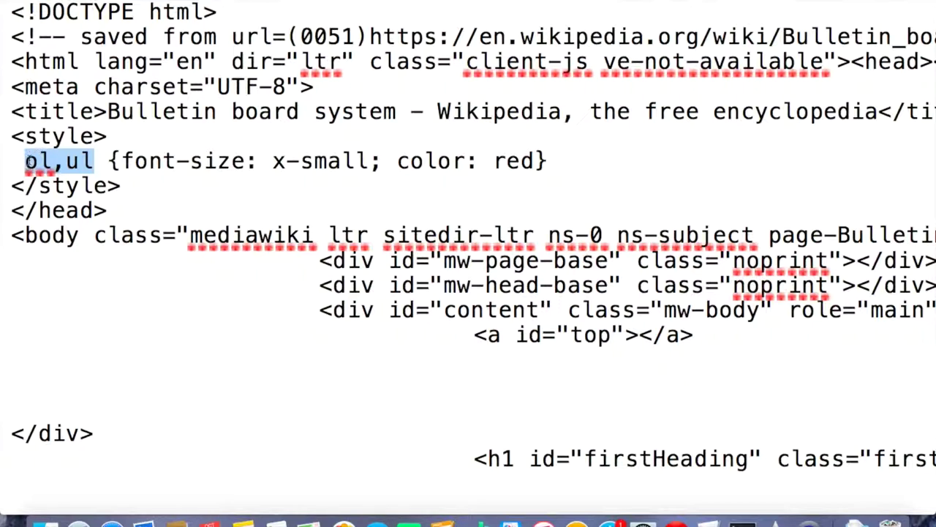
pyautogui.write('.')
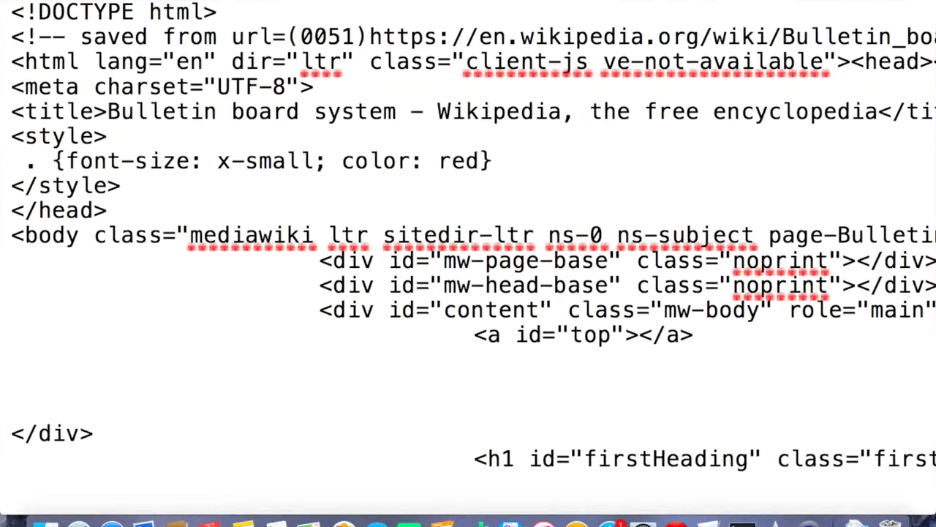
pyautogui.write('references')
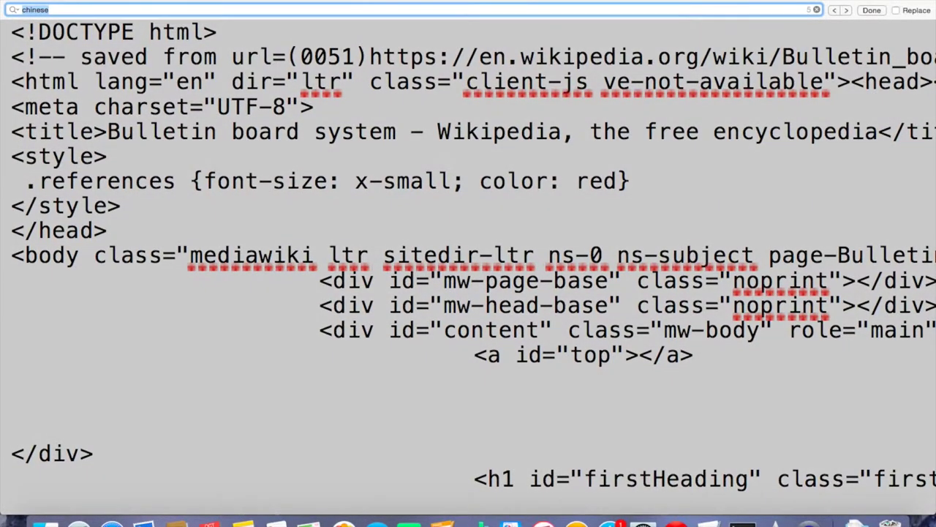
# Scroll through the saved page in Chrome and zoom out to see more
pyautogui.scroll(15, 430, 240)
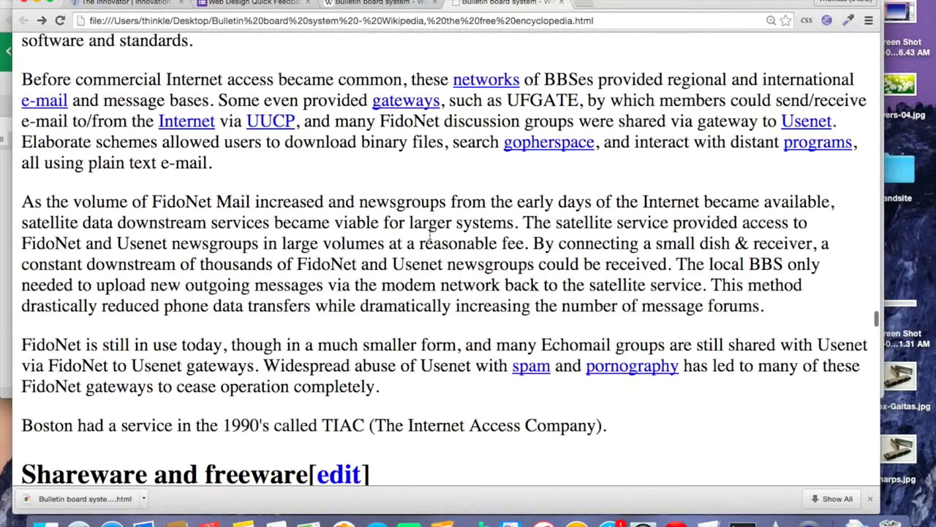
pyautogui.scroll(10, 430, 237)
pyautogui.scroll(10, 430, 234)
pyautogui.scroll(10, 430, 234)
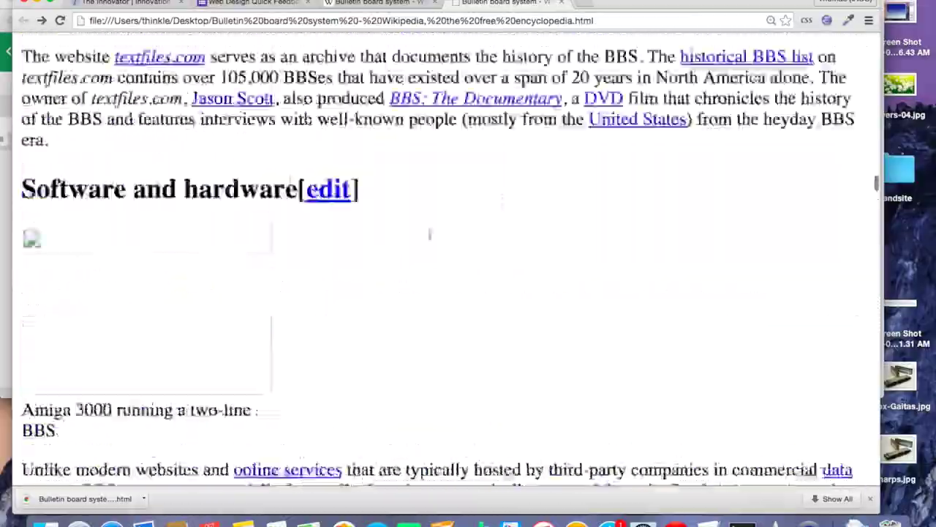
pyautogui.scroll(10, 430, 234)
pyautogui.scroll(10, 430, 234)
pyautogui.scroll(10, 429, 234)
pyautogui.scroll(-5, 429, 234)
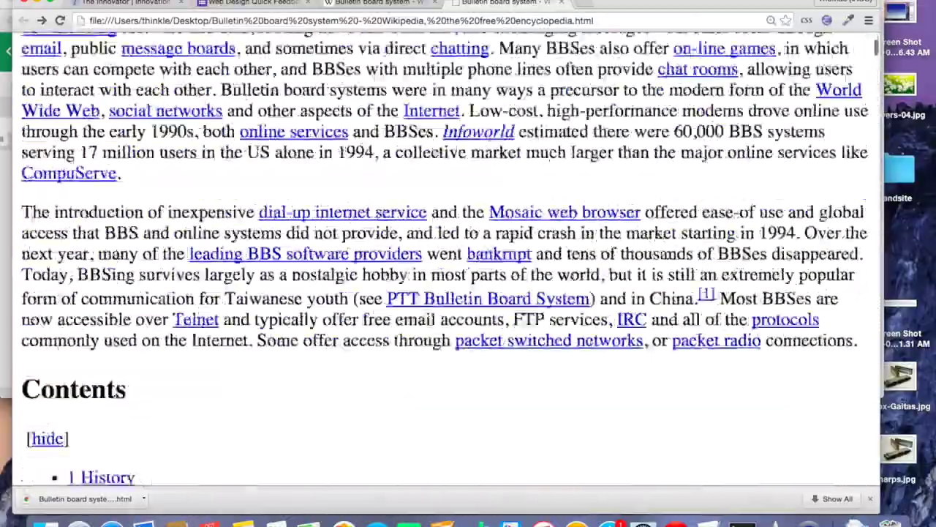
pyautogui.scroll(-3, 428, 236)
pyautogui.scroll(-5, 430, 238)
pyautogui.scroll(-5, 430, 239)
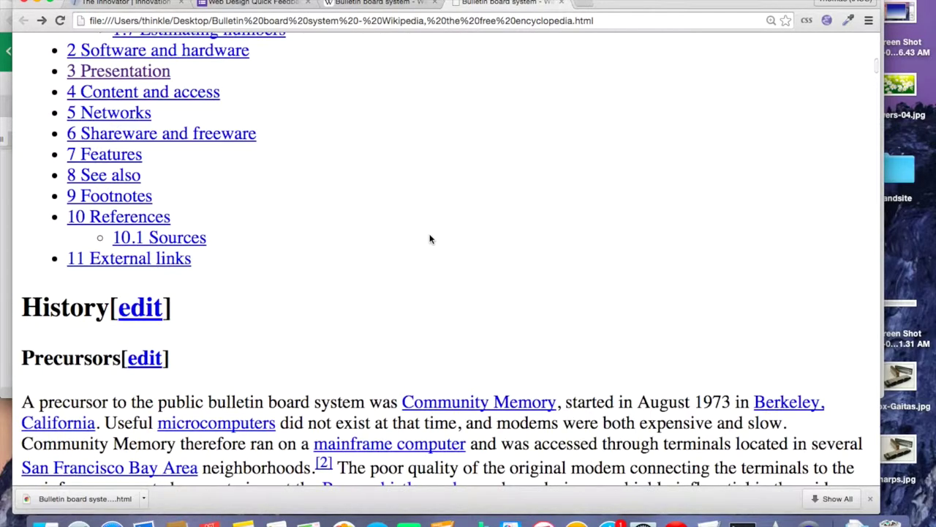
pyautogui.press('super+minus')
pyautogui.press('super+minus')
# Find 'References' on the page to reach the References heading
pyautogui.press('super+f')
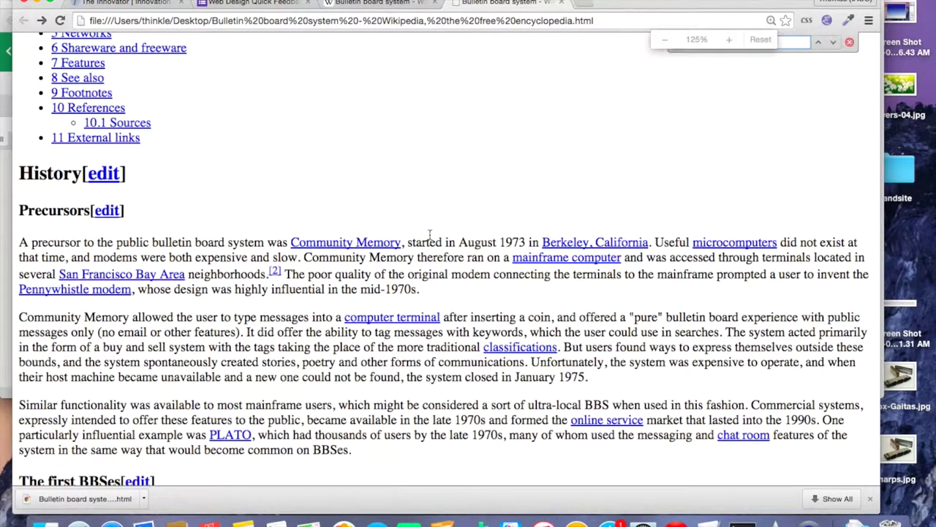
pyautogui.write('References')
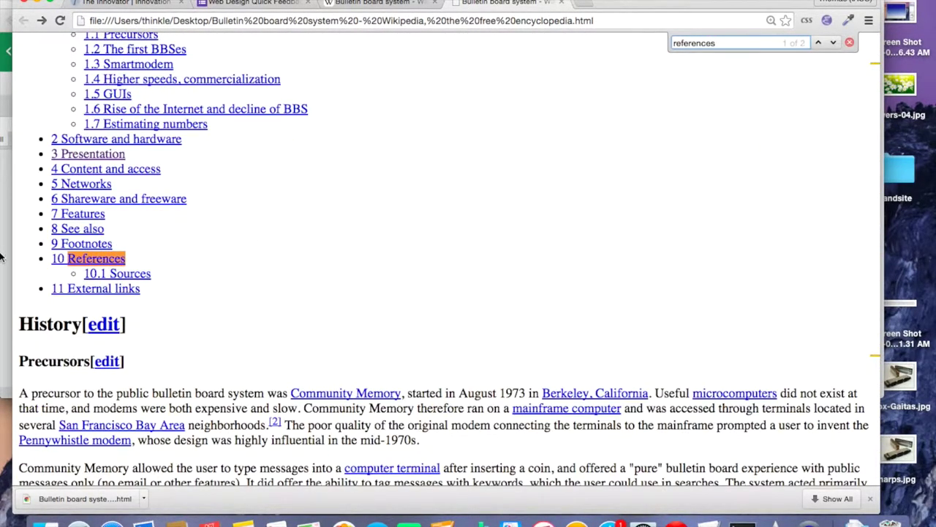
pyautogui.press('Return')
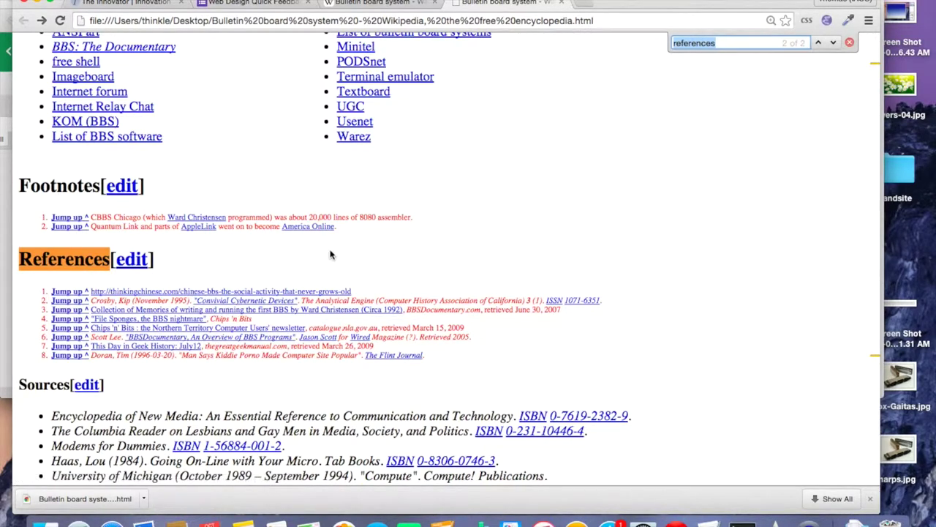
# Close the find bar and scroll through the reference lists to review their styling
pyautogui.press('Escape')
pyautogui.scroll(-1, 328, 231)
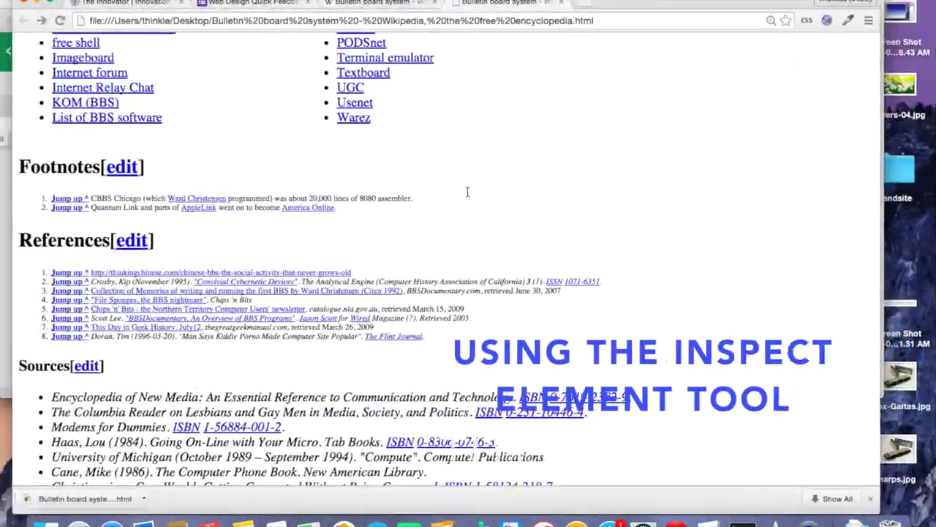
pyautogui.scroll(15, 467, 191)
pyautogui.scroll(10, 467, 192)
pyautogui.scroll(5, 466, 192)
pyautogui.scroll(5, 468, 196)
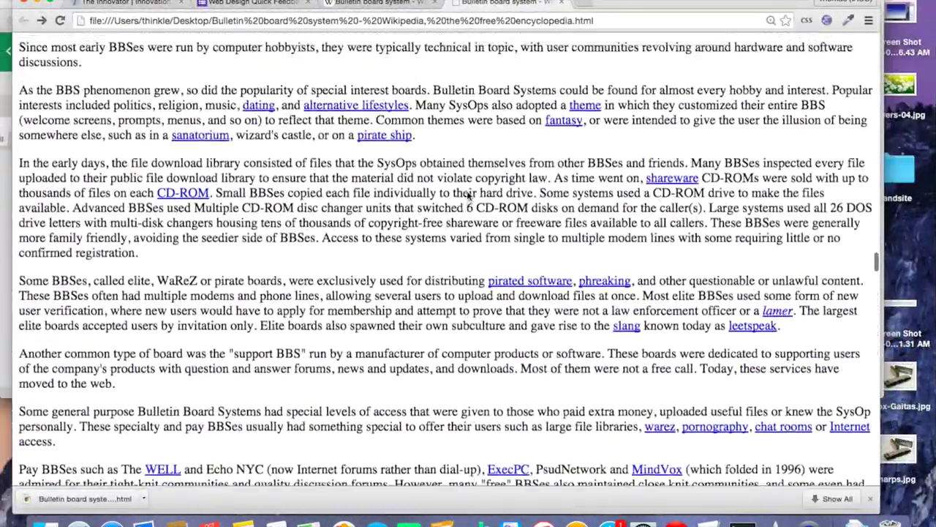
pyautogui.scroll(5, 468, 196)
pyautogui.scroll(5, 468, 196)
pyautogui.scroll(1, 468, 196)
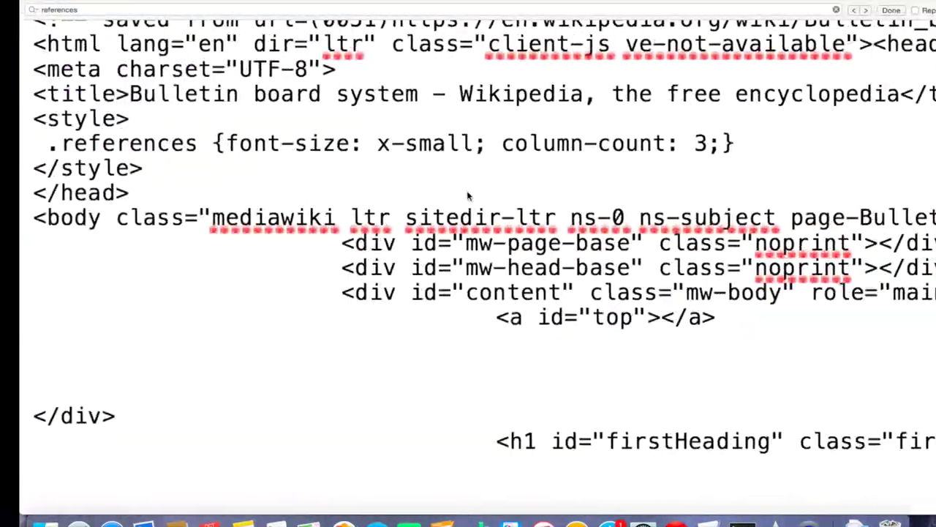
pyautogui.scroll(-3, 468, 196)
pyautogui.scroll(-10, 531, 234)
pyautogui.scroll(-5, 531, 234)
pyautogui.scroll(-5, 531, 295)
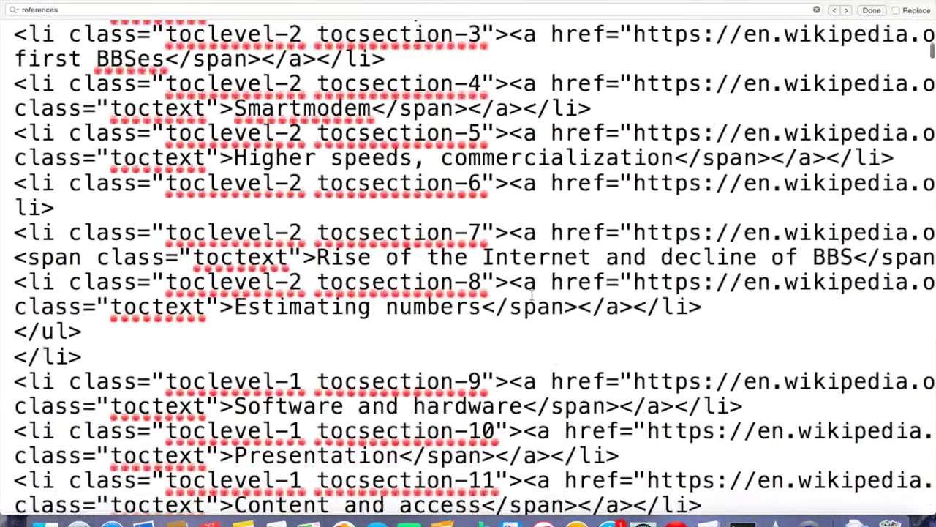
pyautogui.scroll(-5, 531, 295)
pyautogui.scroll(2, 611, 252)
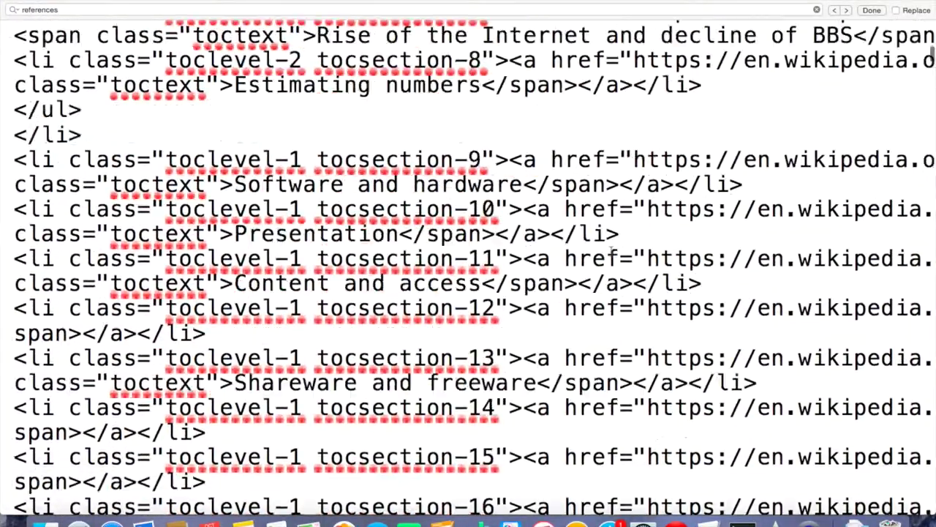
pyautogui.scroll(15, 611, 252)
pyautogui.scroll(5, 611, 252)
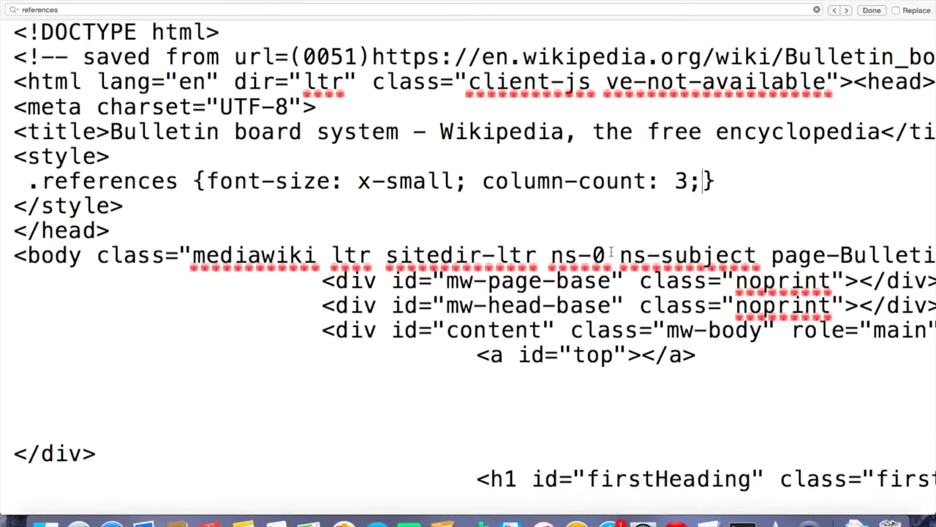
# Return to the article top in Chrome and briefly select the 'Jump to: navigation, search' line
pyautogui.press('super+Tab')
pyautogui.scroll(-15, 520, 151)
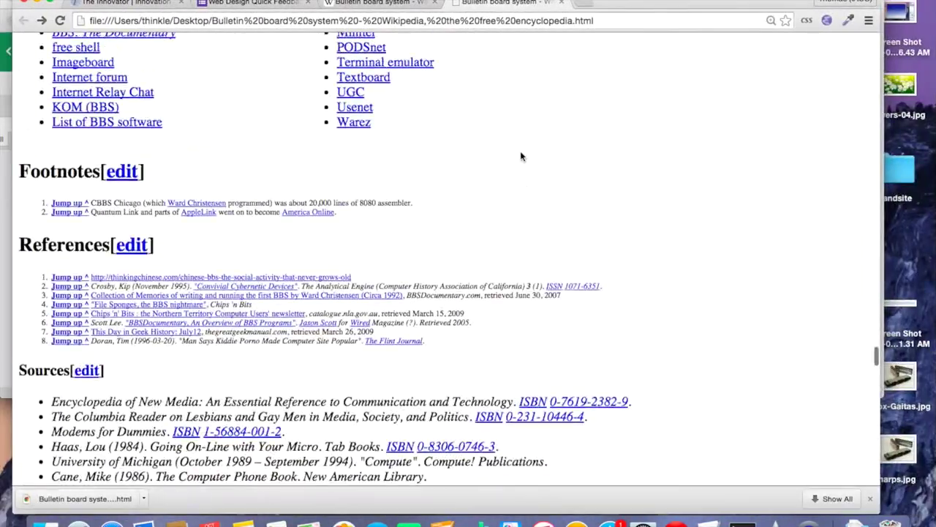
pyautogui.scroll(15, 520, 151)
pyautogui.scroll(5, 520, 151)
pyautogui.scroll(5, 520, 151)
pyautogui.scroll(10, 520, 151)
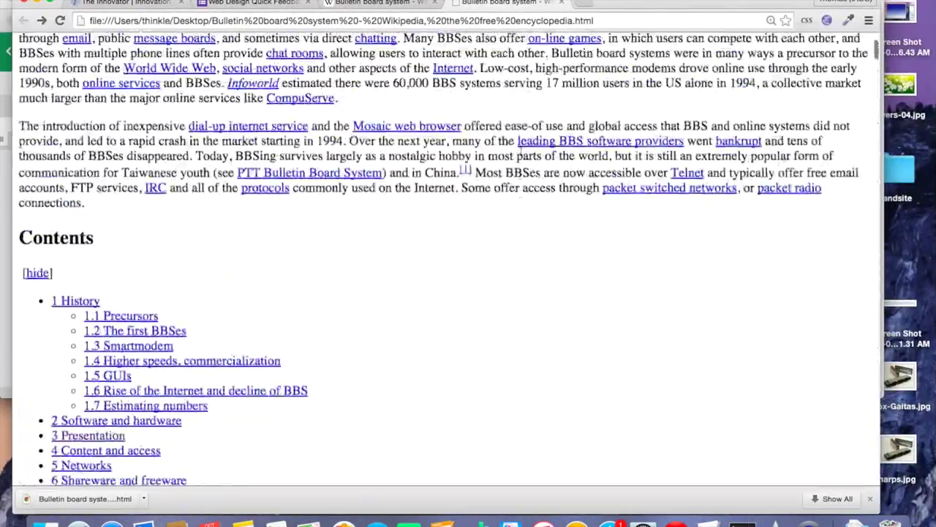
pyautogui.scroll(3, 520, 154)
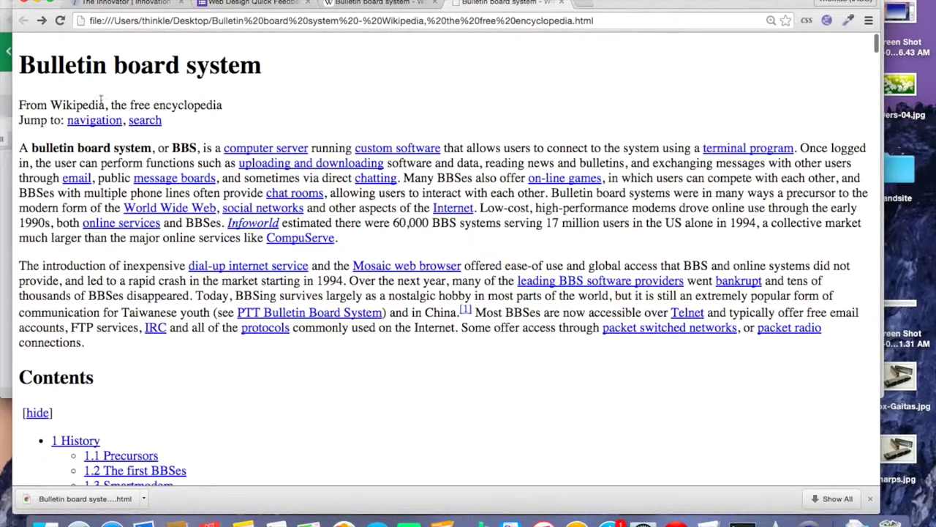
pyautogui.moveTo(36, 120); pyautogui.dragTo(157, 120)
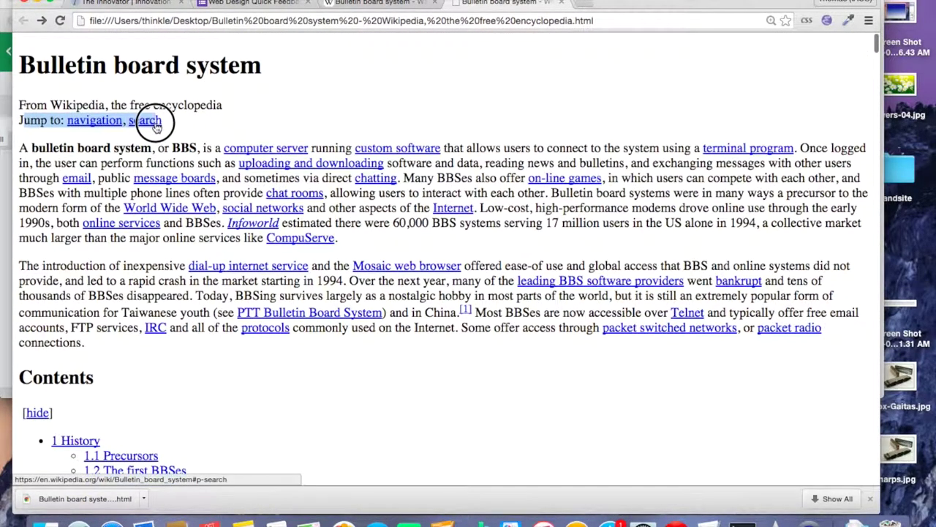
pyautogui.click(32, 125)
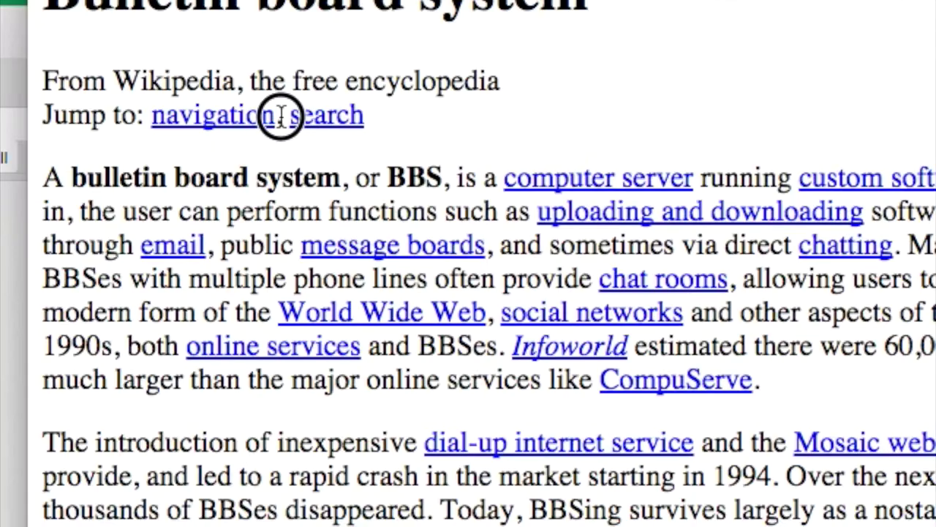
# Inspect the Jump to line and resize DevTools panes so the Elements tree dominates
pyautogui.rightClick(283, 118)
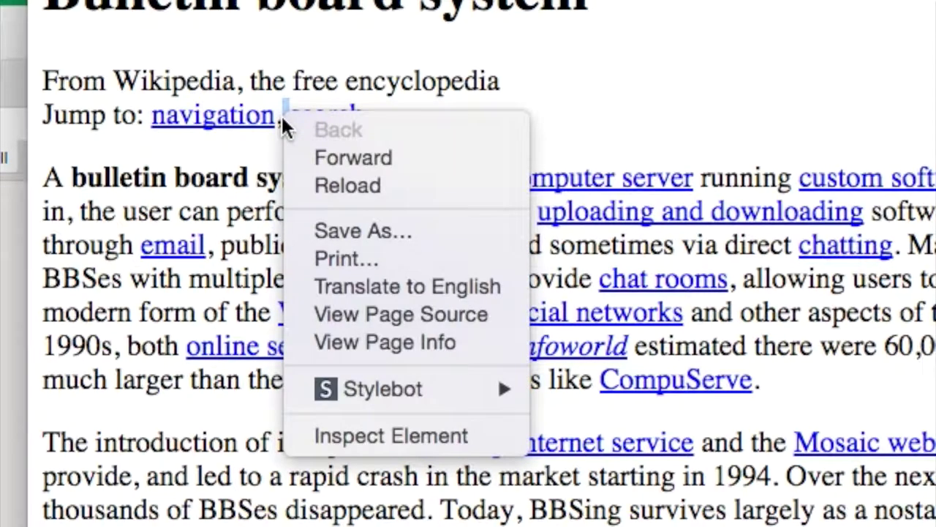
pyautogui.click(390, 438)
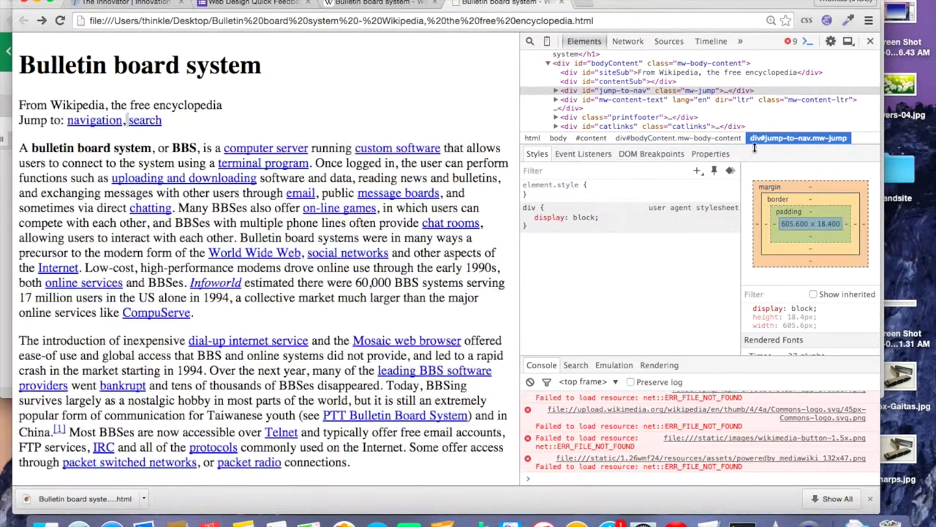
pyautogui.moveTo(732, 134)
pyautogui.mouseDown()
pyautogui.moveTo(718, 288)
pyautogui.moveTo(728, 252)
pyautogui.mouseUp()
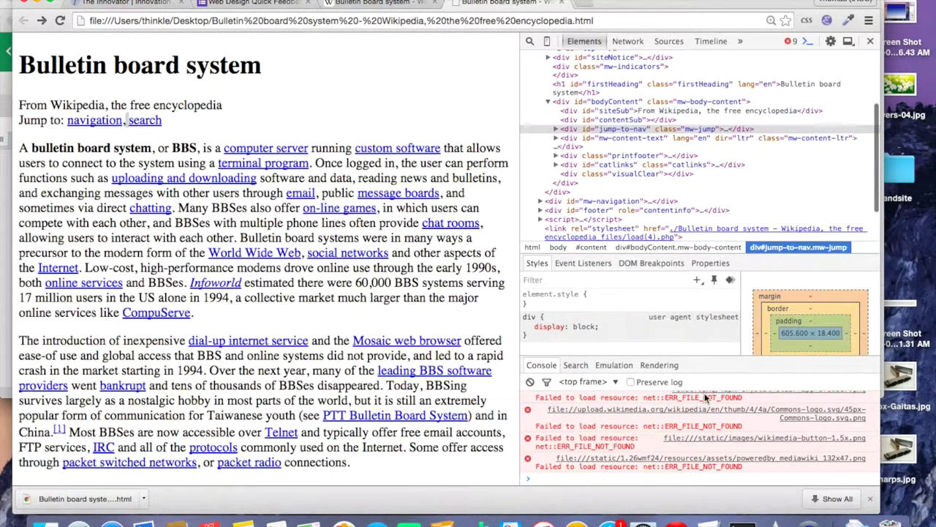
pyautogui.moveTo(725, 357); pyautogui.dragTo(719, 337)
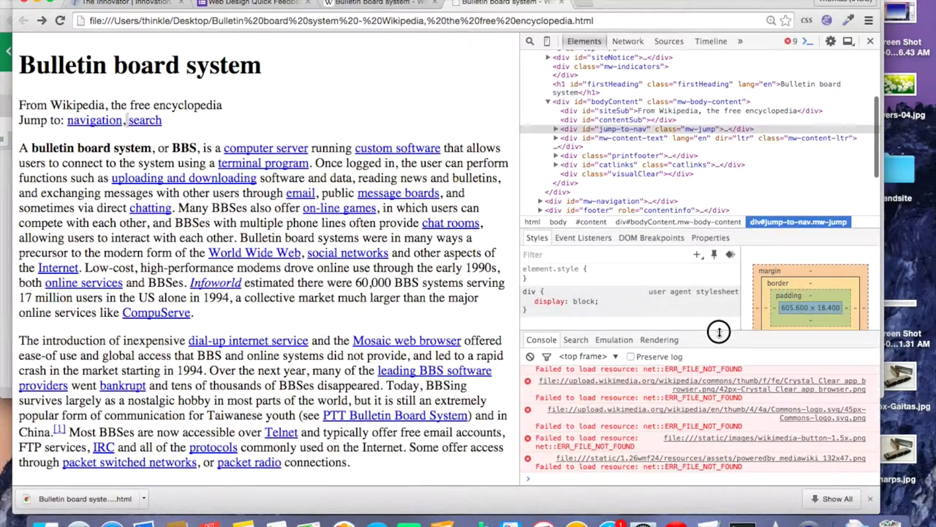
pyautogui.moveTo(718, 337); pyautogui.dragTo(710, 509)
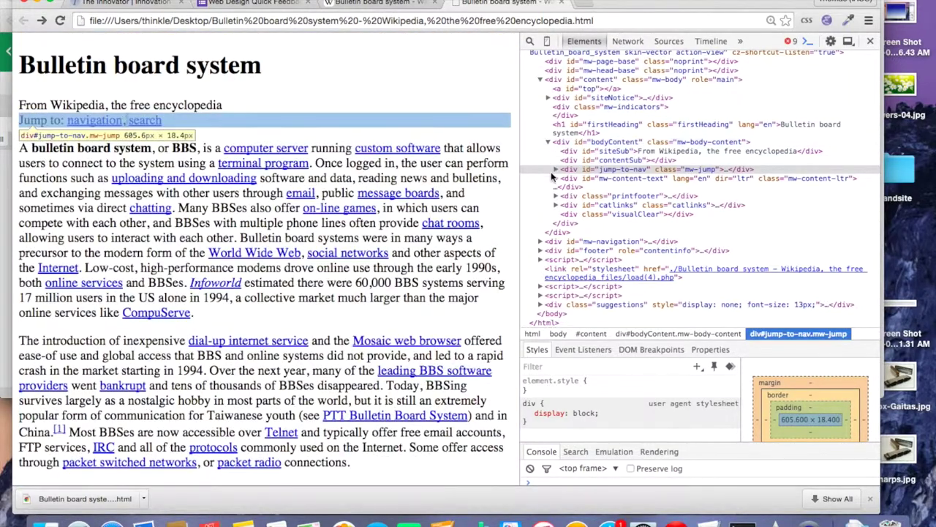
# Select the jump-to-nav div in the Elements tree, expanding and collapsing it
pyautogui.click(555, 170)
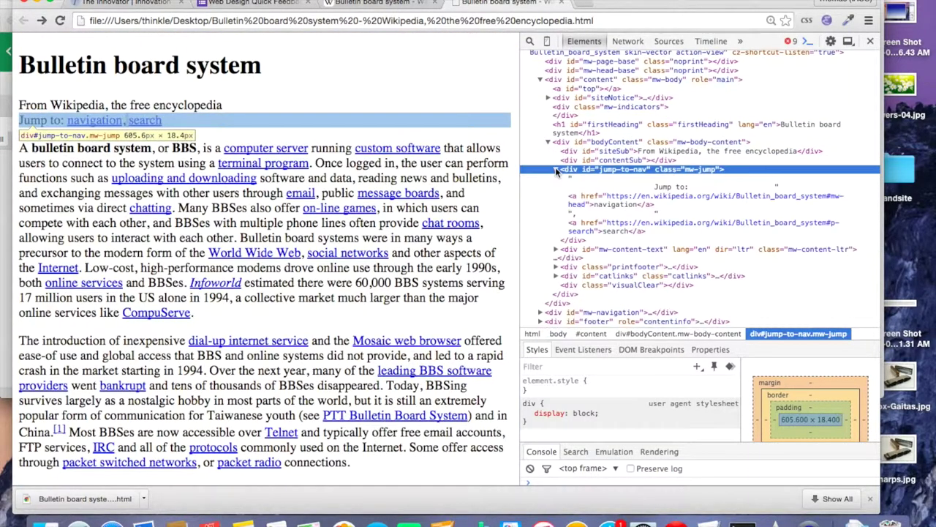
pyautogui.click(556, 168)
pyautogui.click(556, 169)
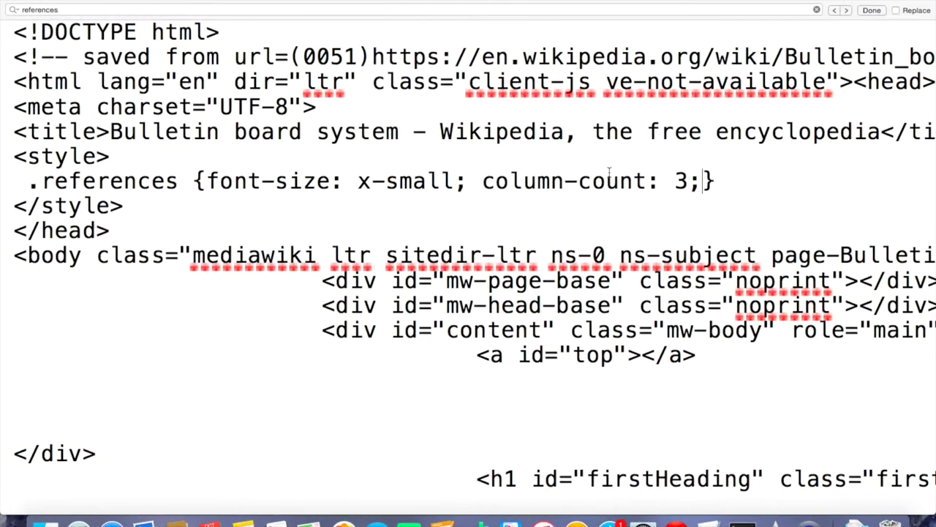
# Locate the jump-to-nav div in the TextEdit source by searching for id and jump
pyautogui.click(488, 168)
pyautogui.press('super+f')
pyautogui.write('id=')
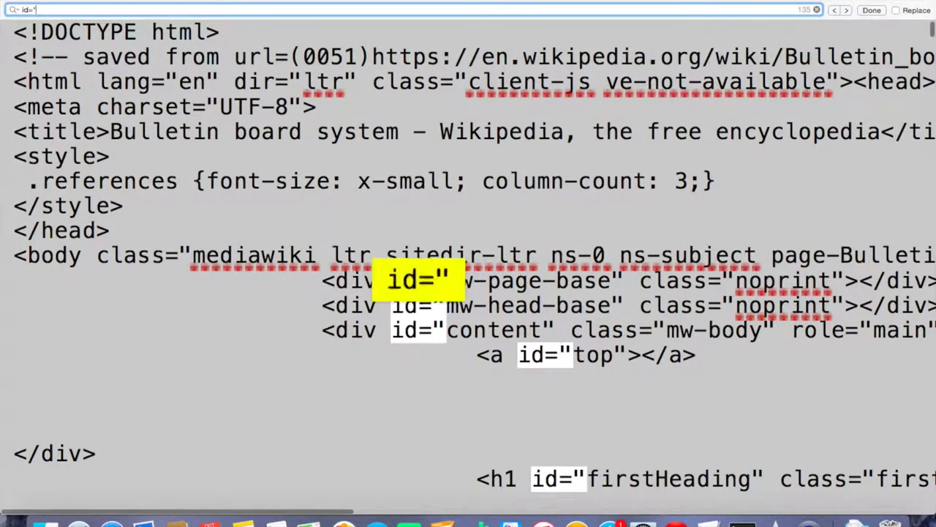
pyautogui.write('jump')
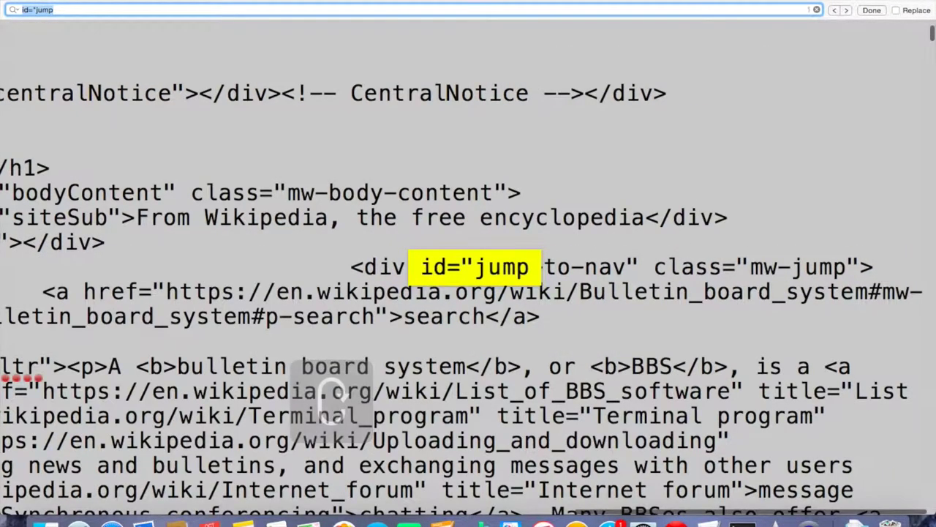
pyautogui.press('Escape')
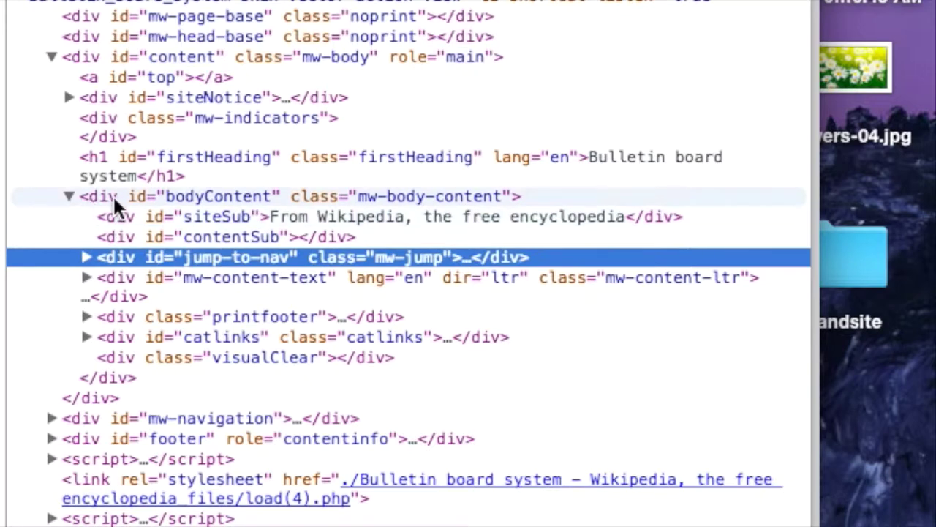
# Expand div#jump-to-nav and inspect its Jump to text node and navigation link
pyautogui.click(84, 259)
pyautogui.click(83, 259)
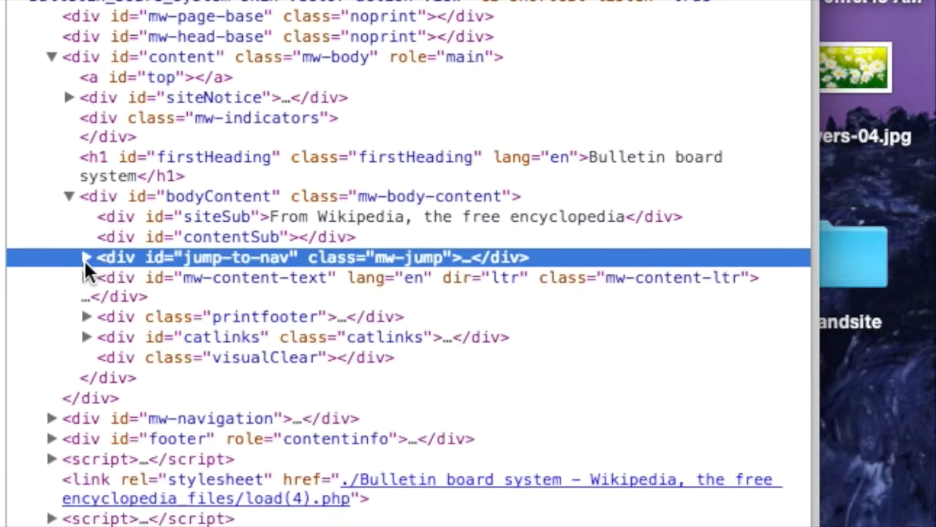
pyautogui.click(183, 298)
pyautogui.click(188, 333)
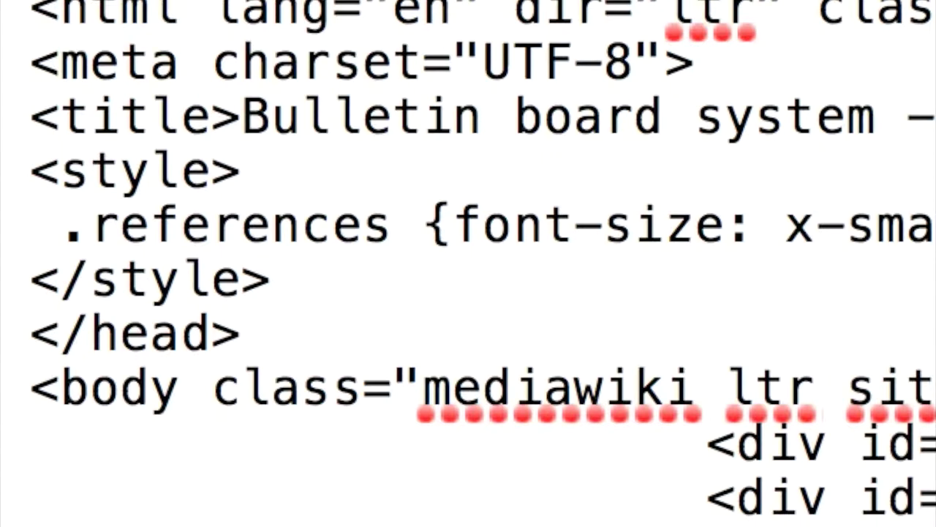
# Add a #jump-to-nav {color: red} rule to the style block and reload the page in Chrome
pyautogui.press('Return')
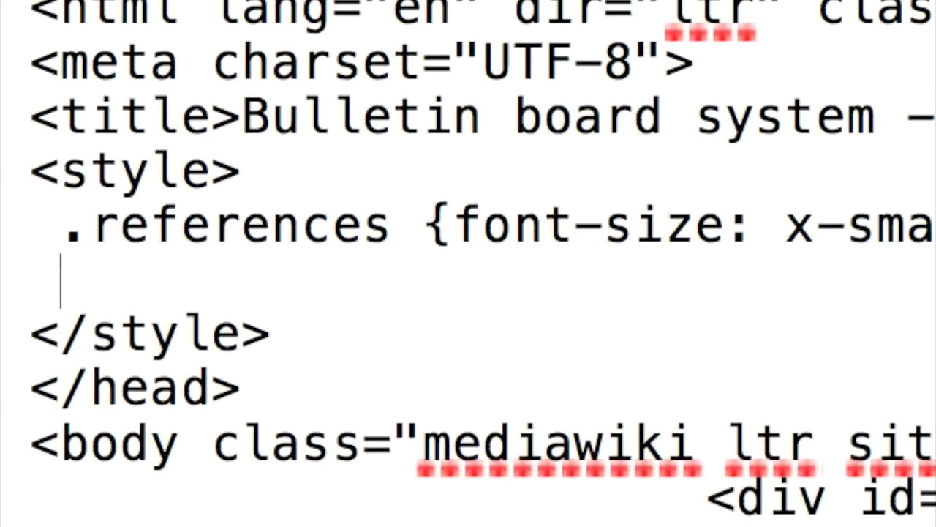
pyautogui.write('#jump-to-')
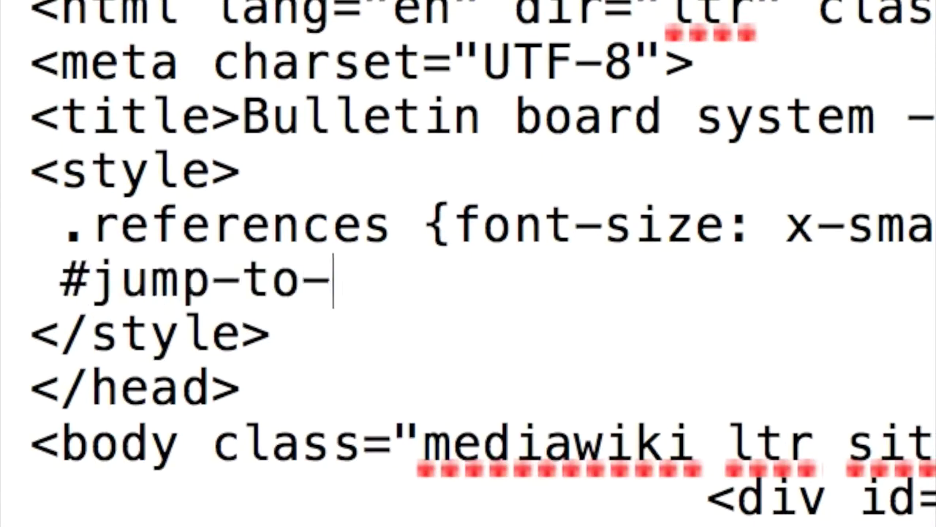
pyautogui.write('nav {col')
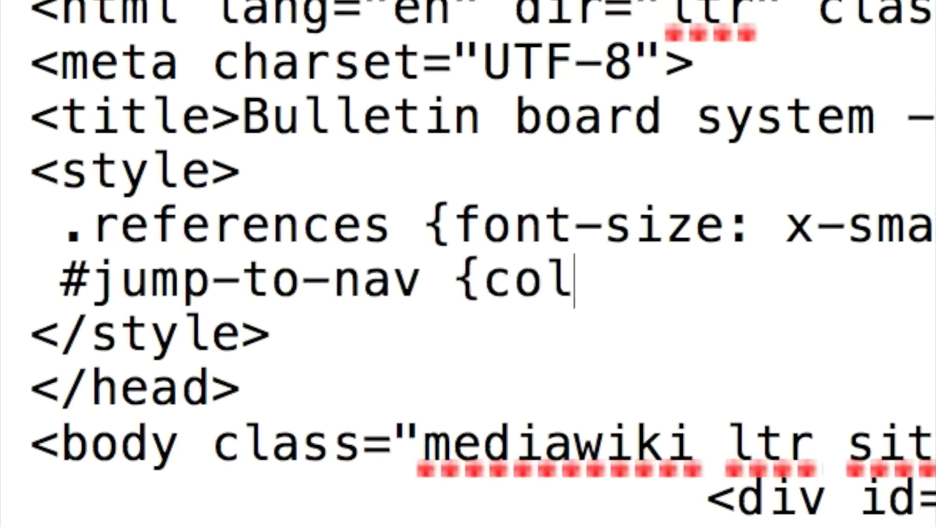
pyautogui.write('or: red}')
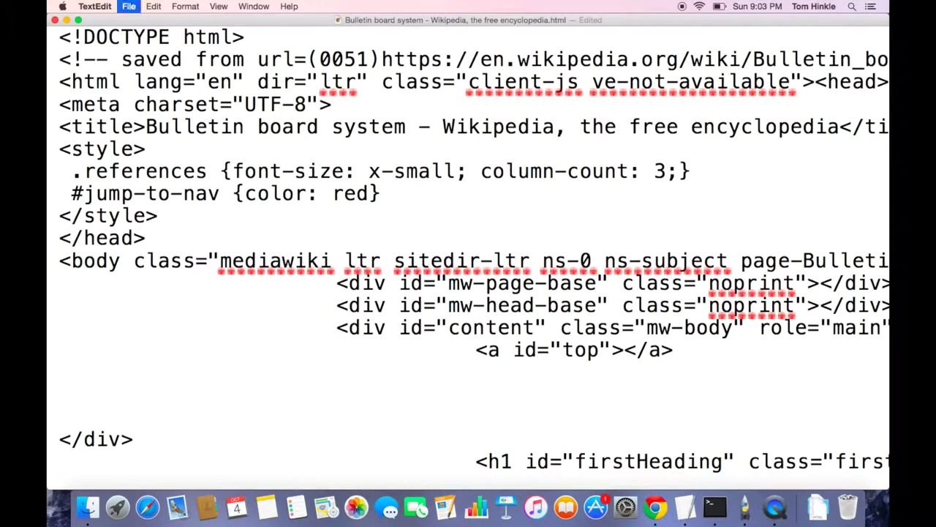
pyautogui.press('super+Tab')
pyautogui.press('super+r')
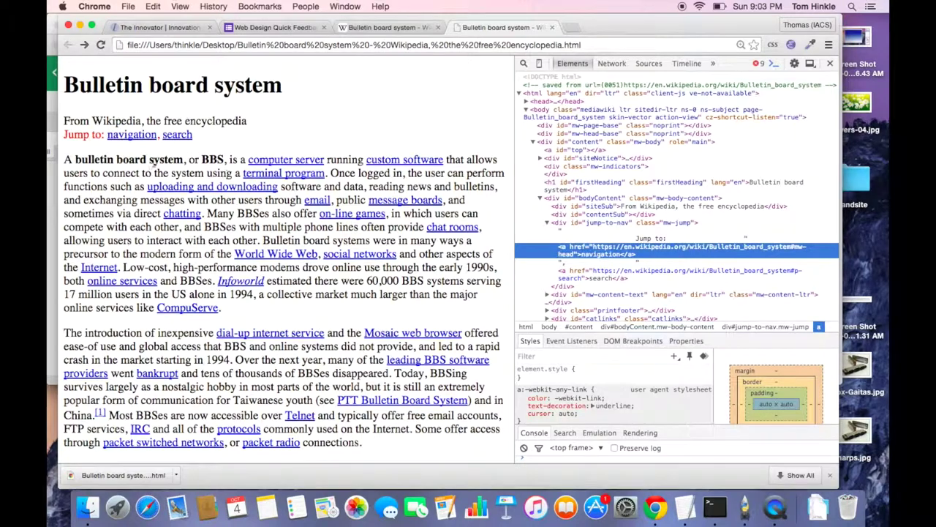
# Add a #jump-to-nav a {color: red} rule, save, and reload Chrome to redden the links
pyautogui.press('super+Tab')
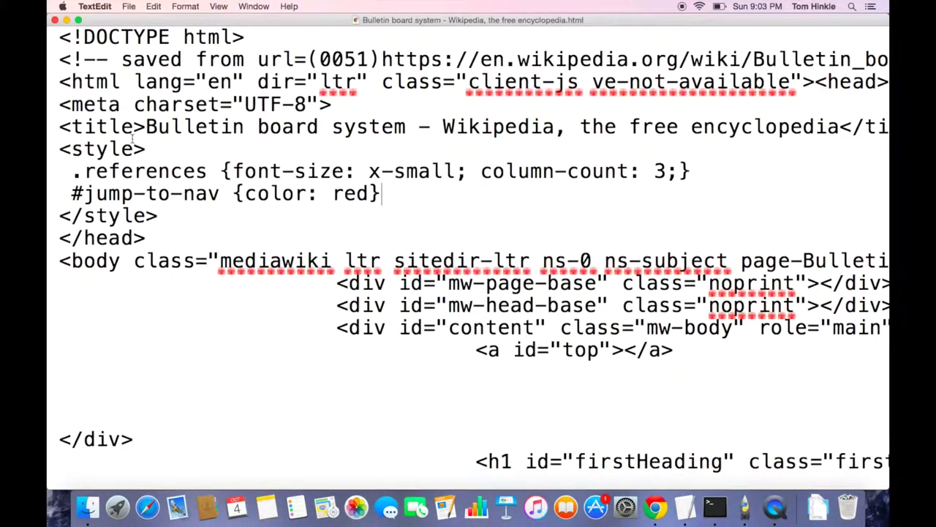
pyautogui.click(397, 192)
pyautogui.press('Return')
pyautogui.write('#jump-to-nav a {color: red')
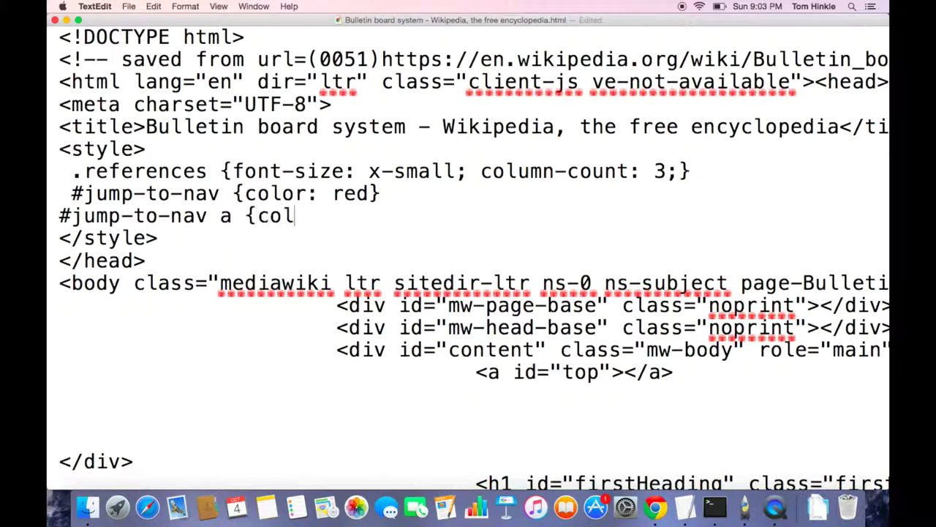
pyautogui.doubleClick(223, 217)
pyautogui.press('super+s')
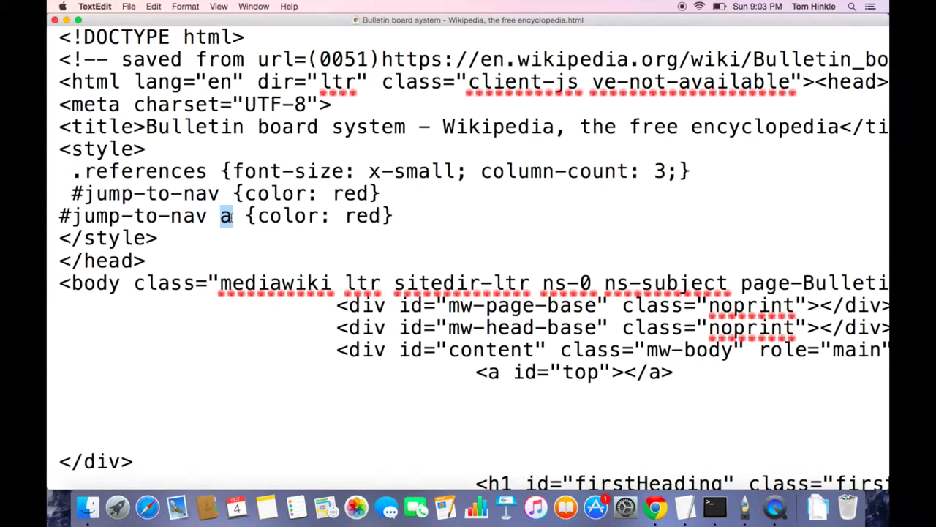
pyautogui.press('super+Tab')
pyautogui.press('super+r')
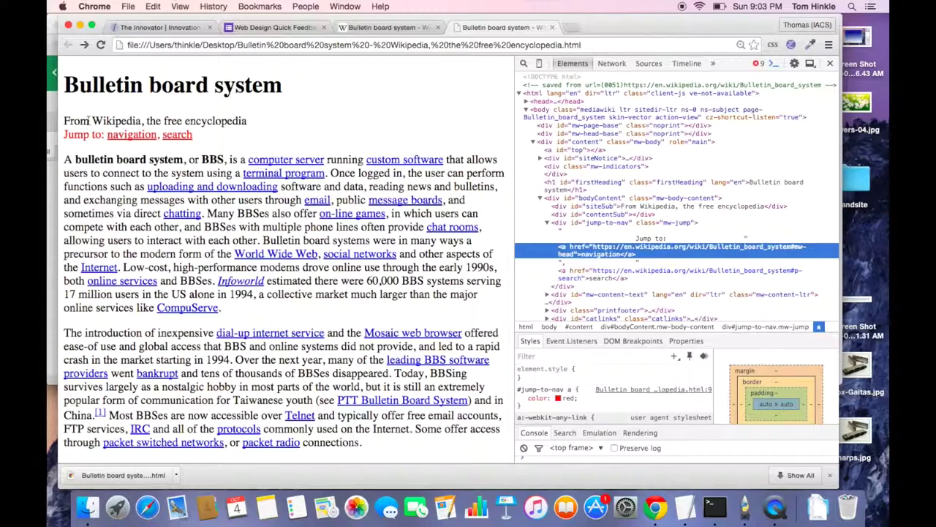
pyautogui.click(596, 206)
# Add a #siteSub {color: yellow} rule to the style block, save, and reload in Chrome
pyautogui.press('super+Tab')
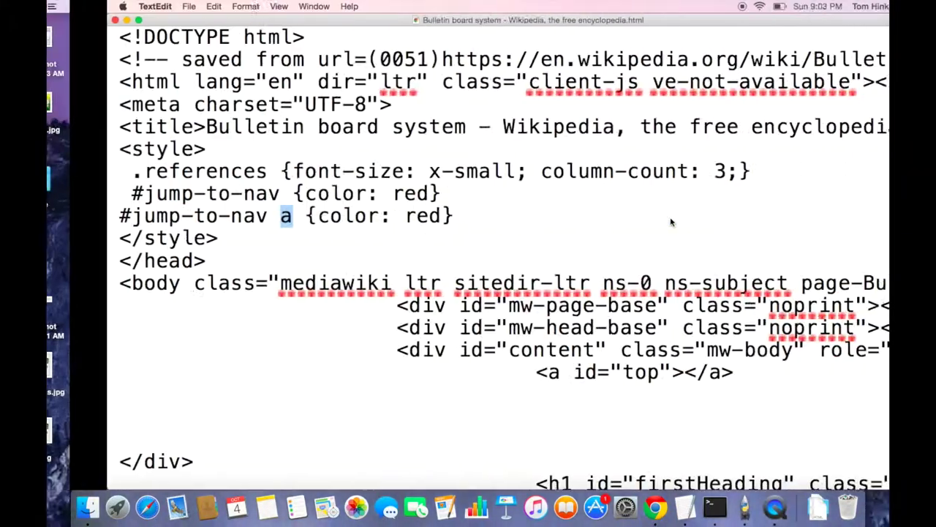
pyautogui.press('super+Tab')
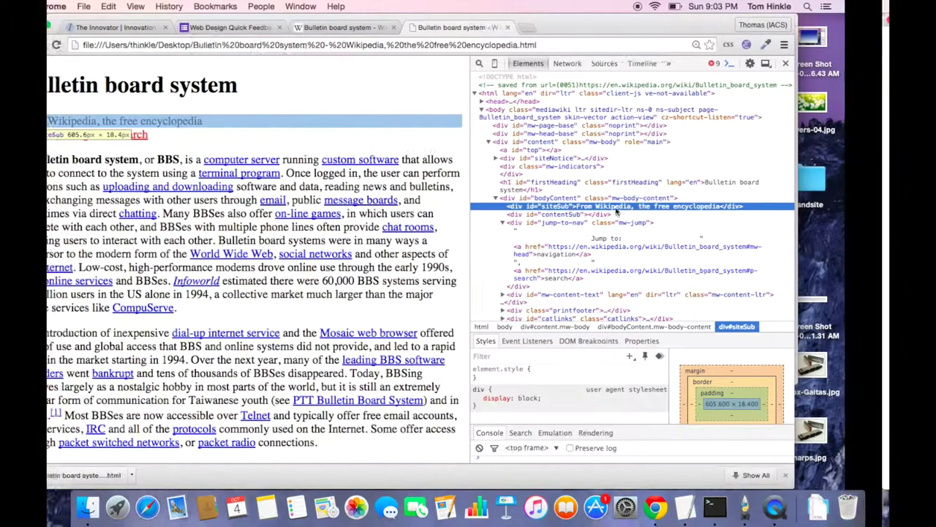
pyautogui.press('super+Tab')
pyautogui.press('Return')
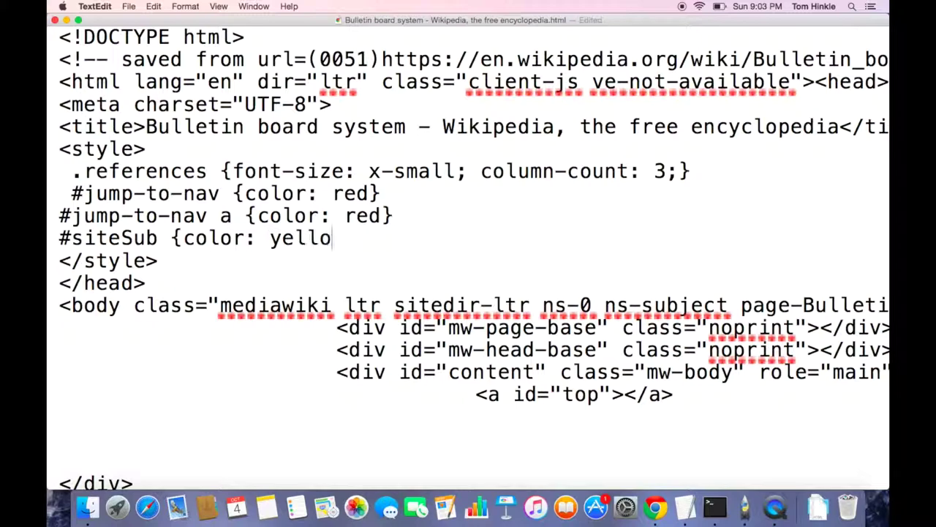
pyautogui.press('super+Tab')
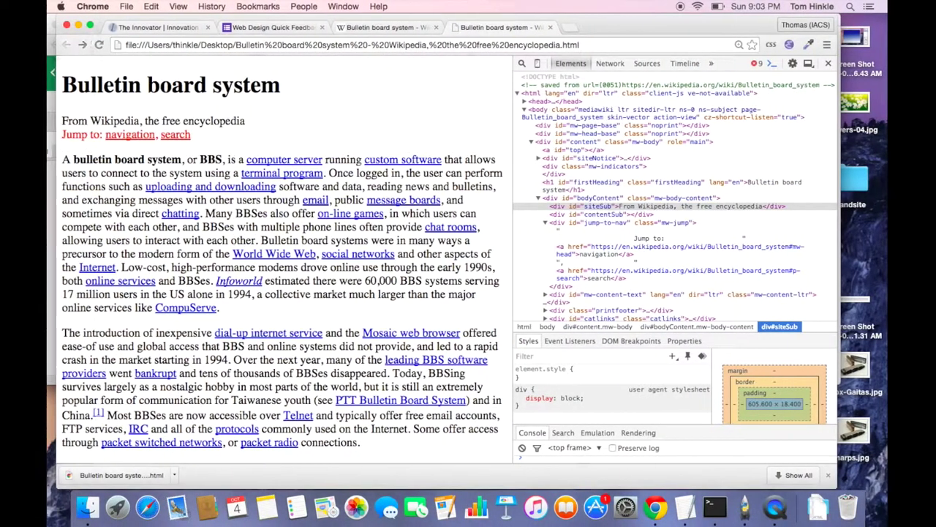
pyautogui.press('super+r')
pyautogui.press('super+Tab')
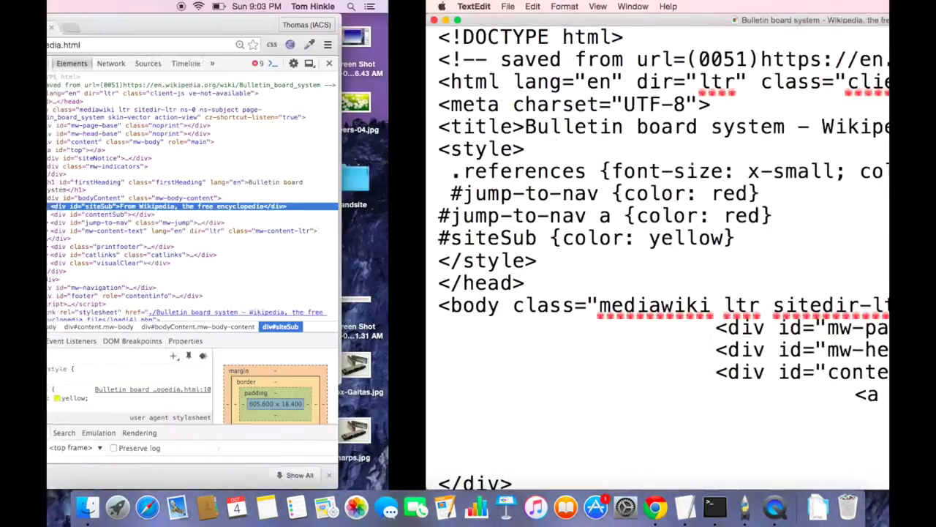
# Change the #jump-to-nav rule's red colour declaration to display: none
pyautogui.doubleClick(247, 193)
pyautogui.write('d')
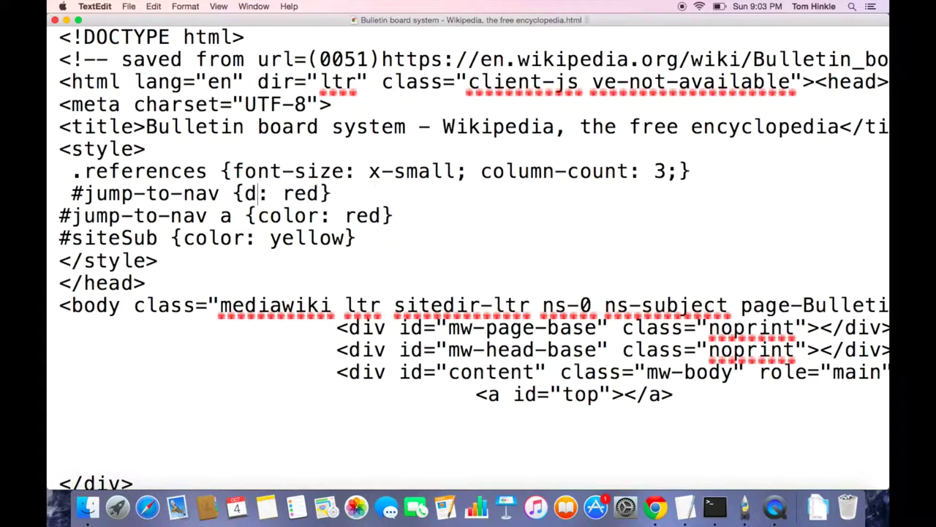
pyautogui.write('isplay')
pyautogui.doubleClick(368, 195)
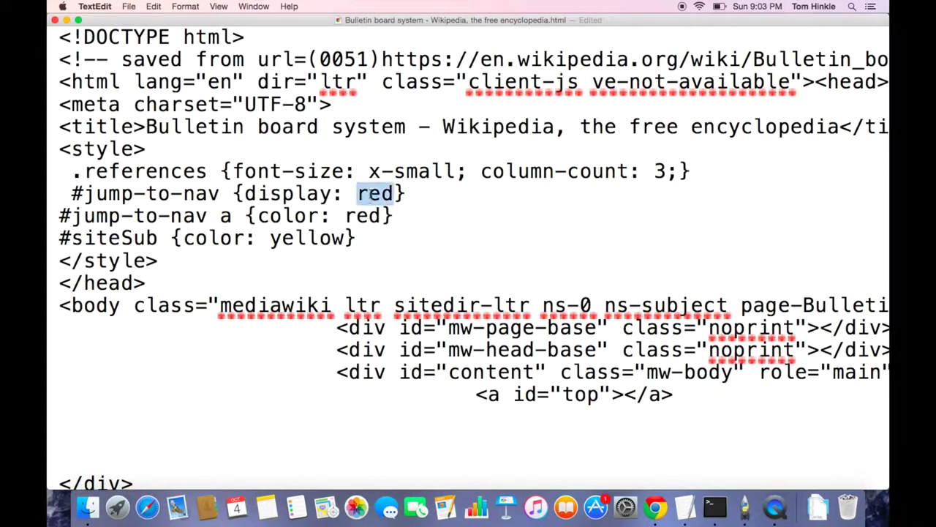
pyautogui.write('none')
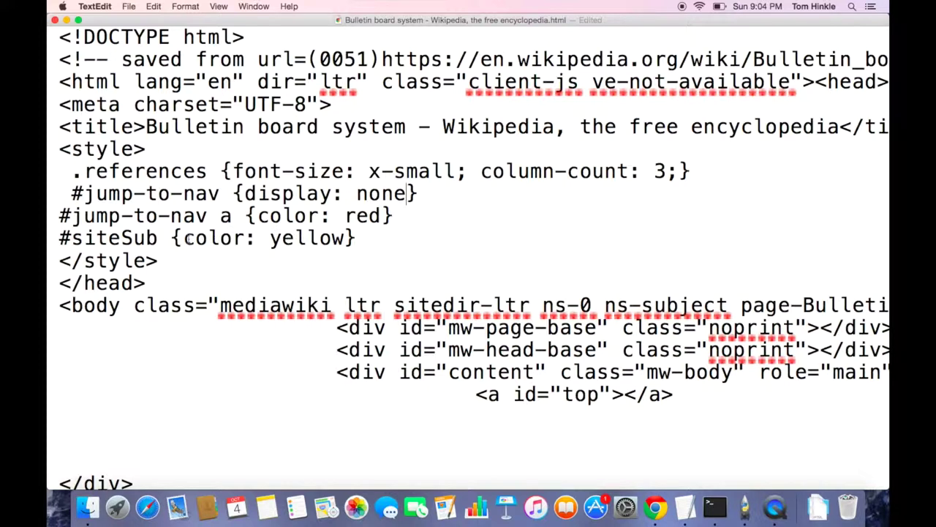
# Rewrite #siteSub as font-size: x-small; position: absolute; top: 10px, then save and reload
pyautogui.moveTo(188, 238)
pyautogui.mouseDown()
pyautogui.moveTo(379, 237)
pyautogui.moveTo(355, 237)
pyautogui.mouseUp()
pyautogui.write('fon')
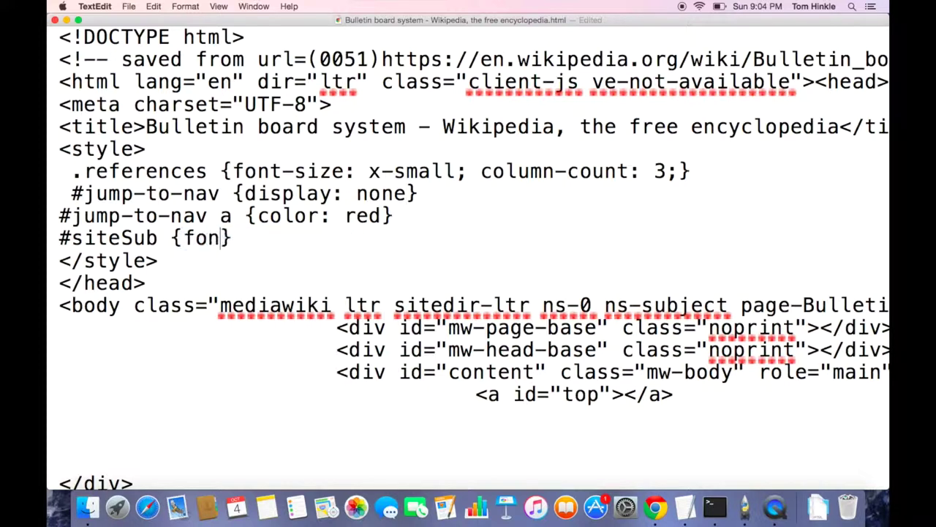
pyautogui.write('mall')
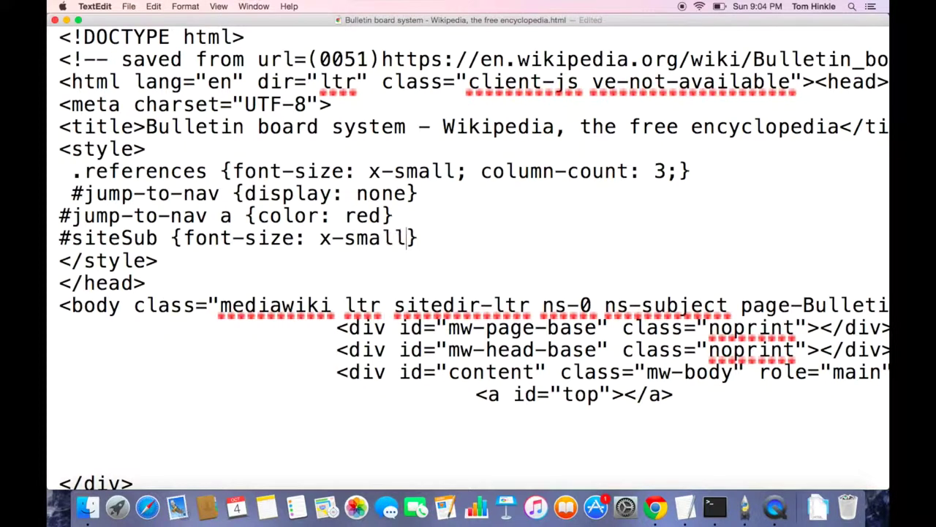
pyautogui.write('position: abso')
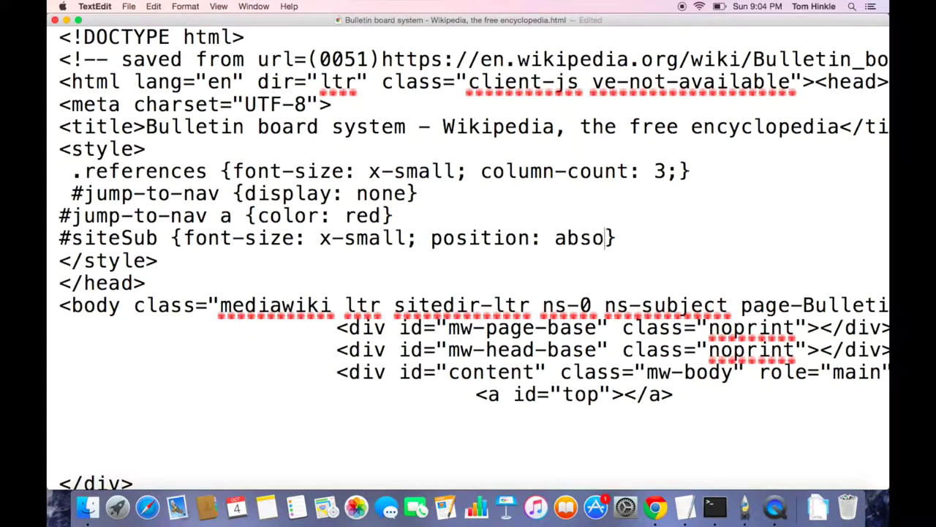
pyautogui.write('op: 10px;')
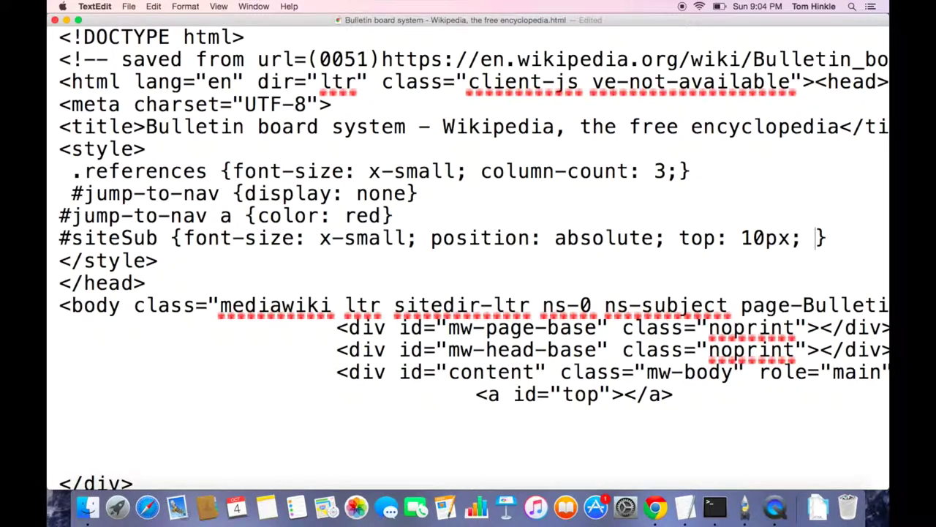
pyautogui.press('super+s')
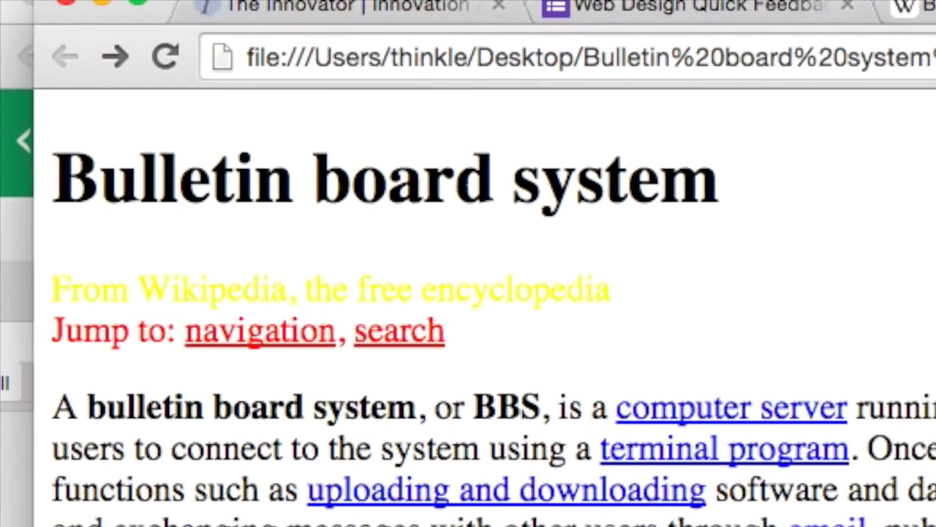
pyautogui.press('super+r')
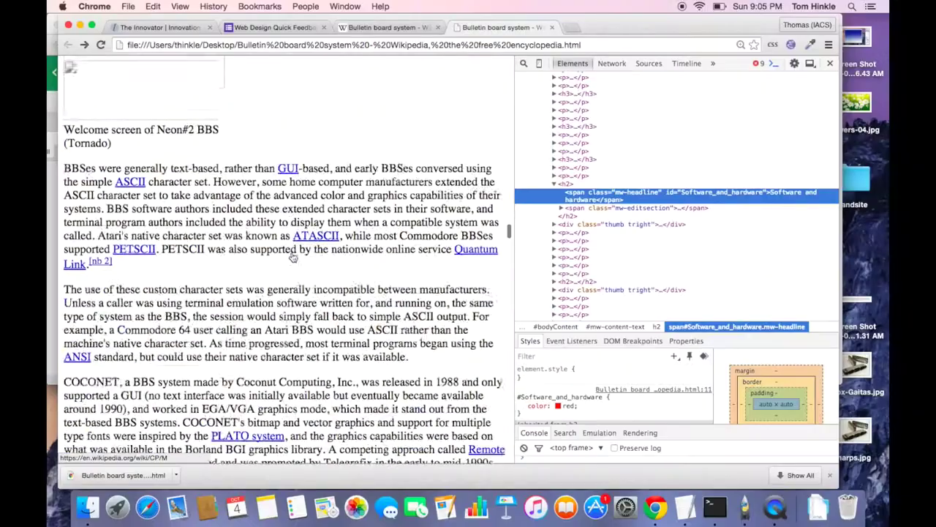
# Scroll to the Content and access heading and inspect its edit link in DevTools
pyautogui.scroll(-5, 293, 256)
pyautogui.scroll(-5, 292, 256)
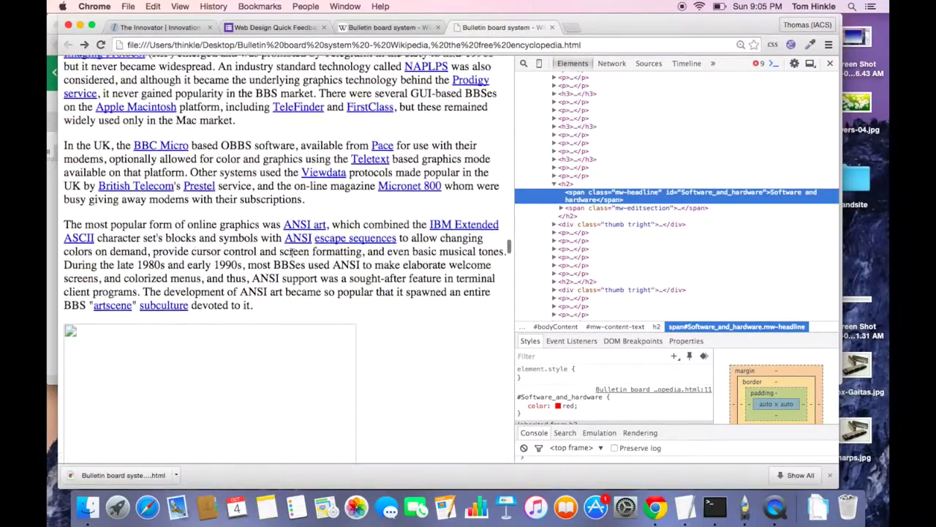
pyautogui.scroll(-5, 293, 256)
pyautogui.scroll(-3, 292, 252)
pyautogui.scroll(-5, 291, 252)
pyautogui.scroll(-7, 292, 253)
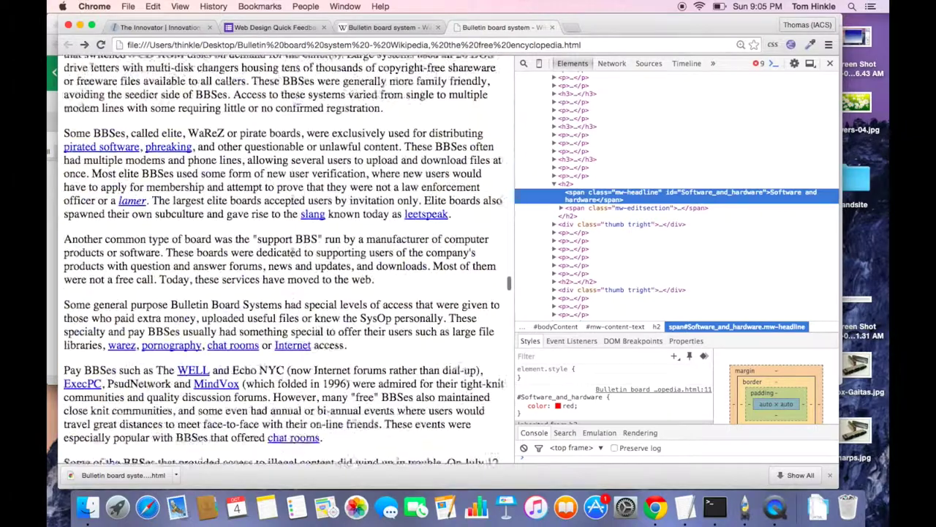
pyautogui.scroll(-2, 292, 253)
pyautogui.scroll(7, 292, 255)
pyautogui.scroll(5, 292, 254)
pyautogui.scroll(1, 291, 255)
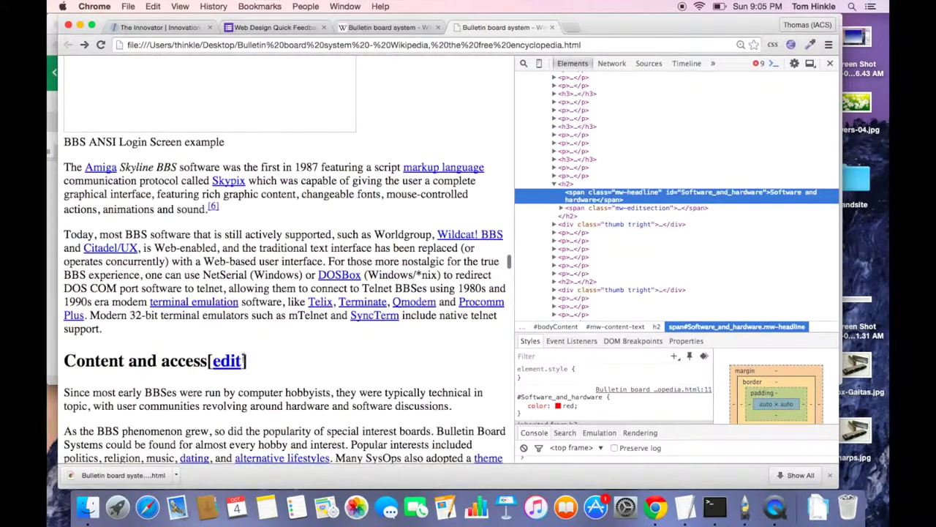
pyautogui.rightClick(232, 364)
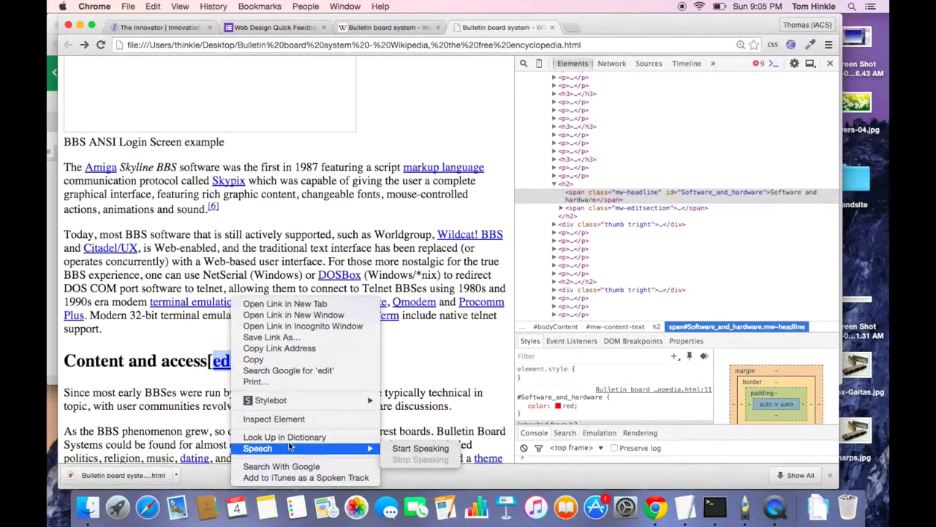
pyautogui.click(292, 418)
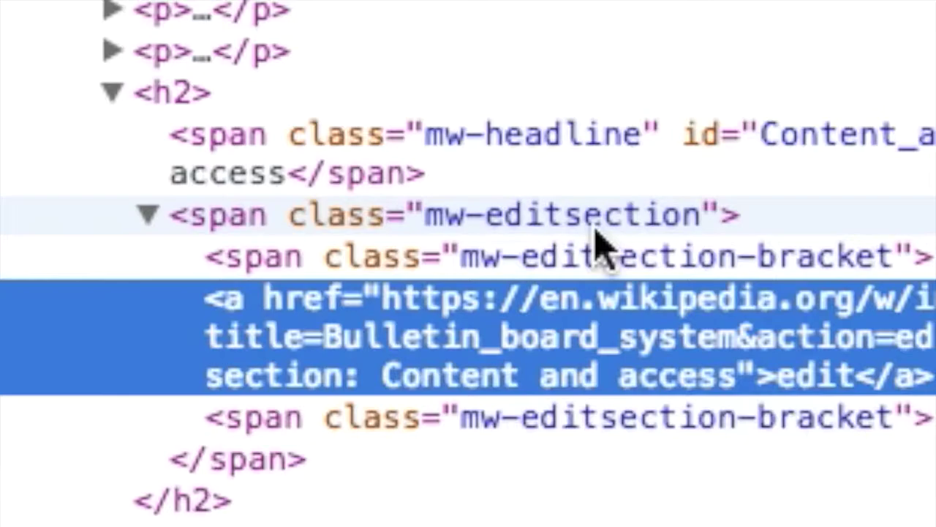
pyautogui.hotkey('ctrl', 'Up')
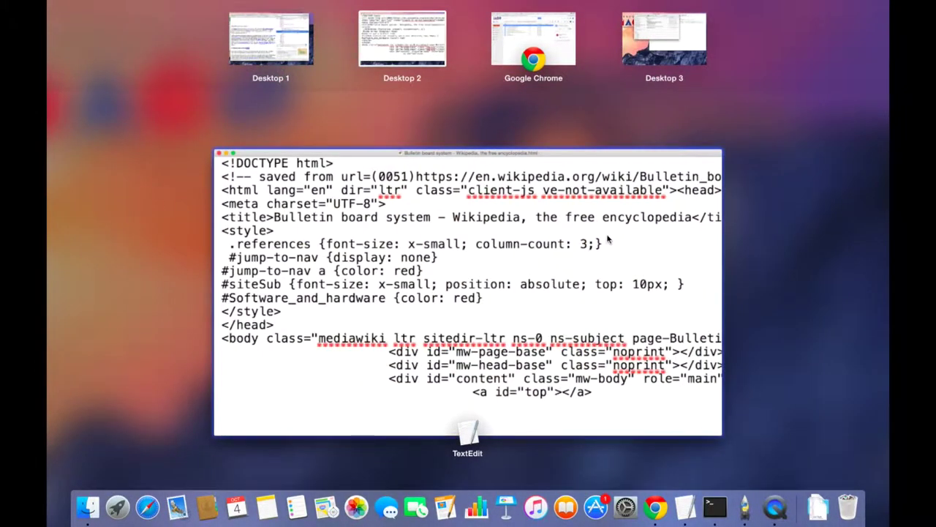
# Add a .mw-editsection {display: none} rule under .references, save, and reload in Chrome
pyautogui.click(607, 239)
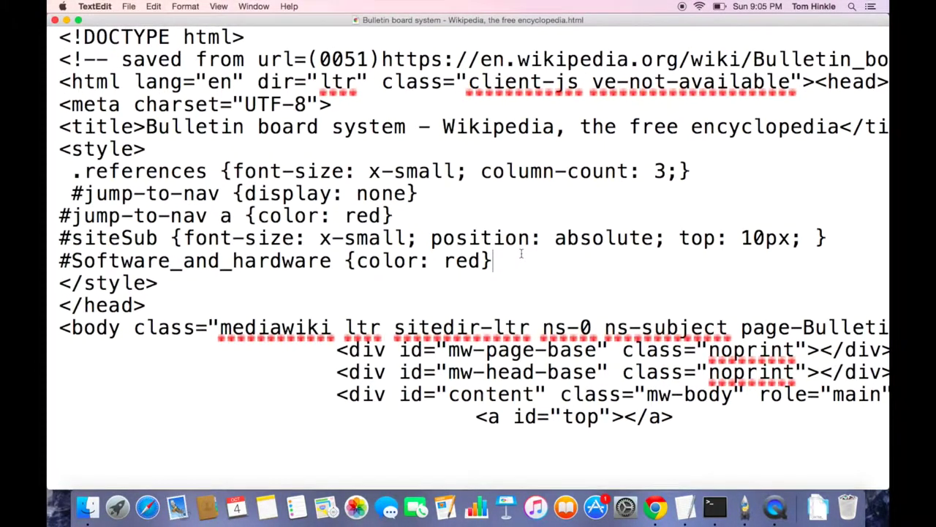
pyautogui.press('Return')
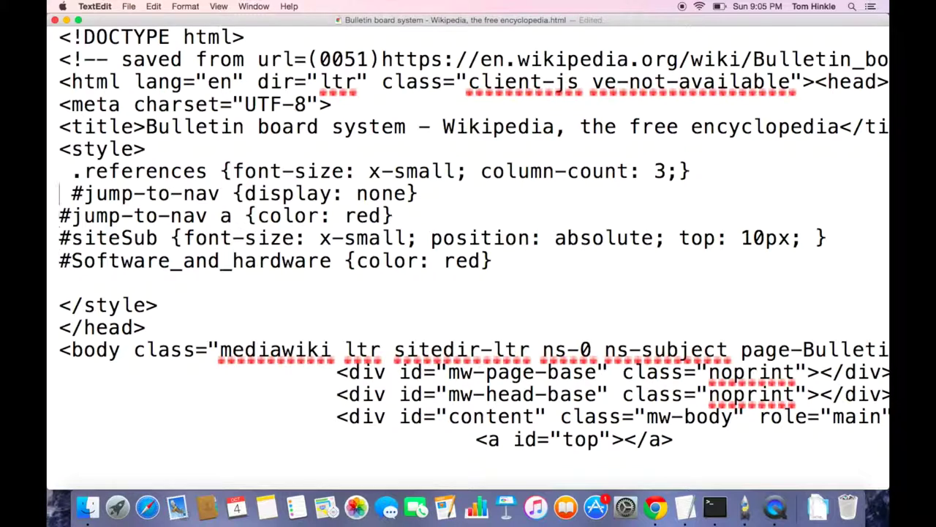
pyautogui.press('Return')
pyautogui.write('.mw-edit-section {display: none}')
pyautogui.press('super+s')
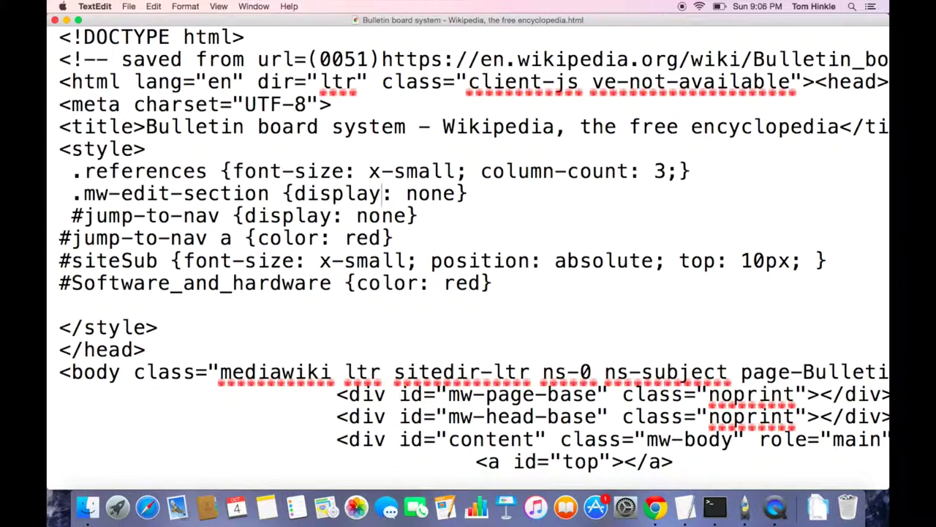
pyautogui.press('BackSpace')
pyautogui.press('super+s')
pyautogui.press('super+Tab')
pyautogui.press('super+r')
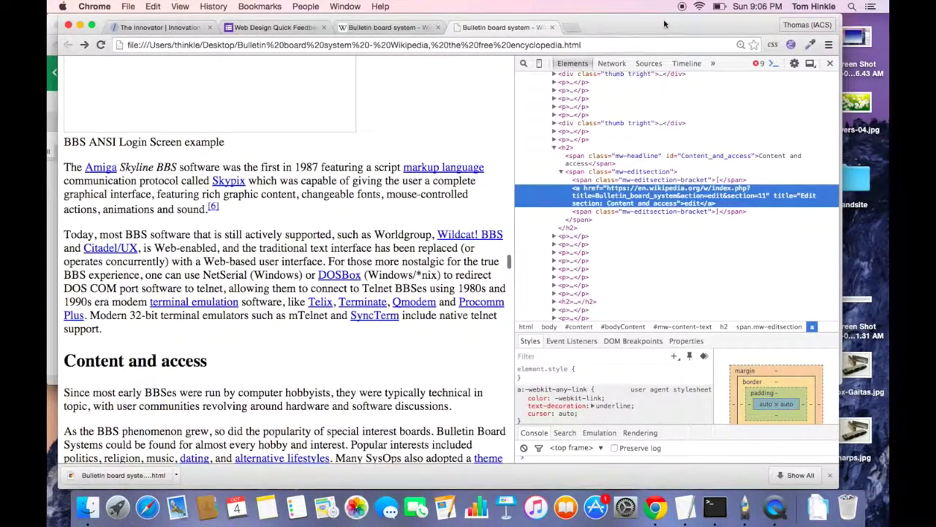
# Close DevTools and scroll the page back to the red Software and hardware heading
pyautogui.press('super+alt+i')
pyautogui.scroll(5, 349, 150)
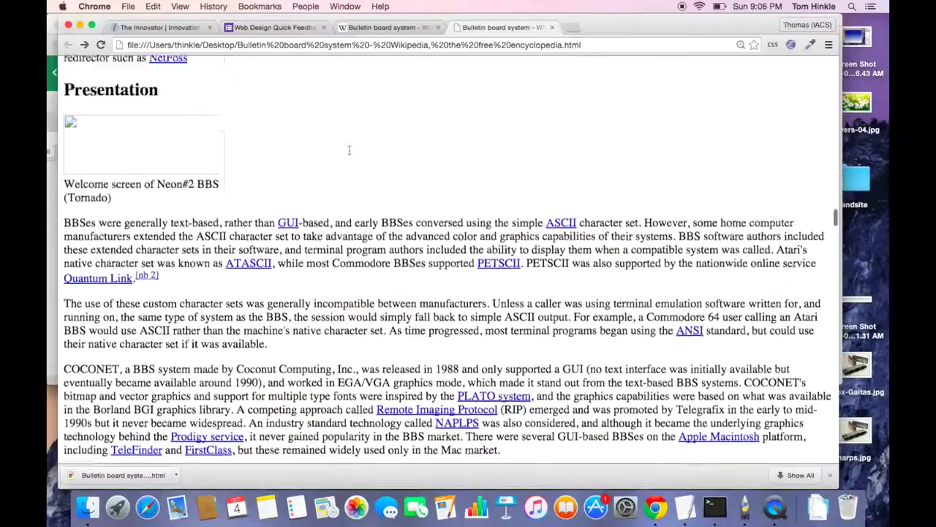
pyautogui.scroll(10, 349, 150)
pyautogui.scroll(10, 349, 150)
pyautogui.scroll(10, 349, 150)
pyautogui.scroll(10, 349, 150)
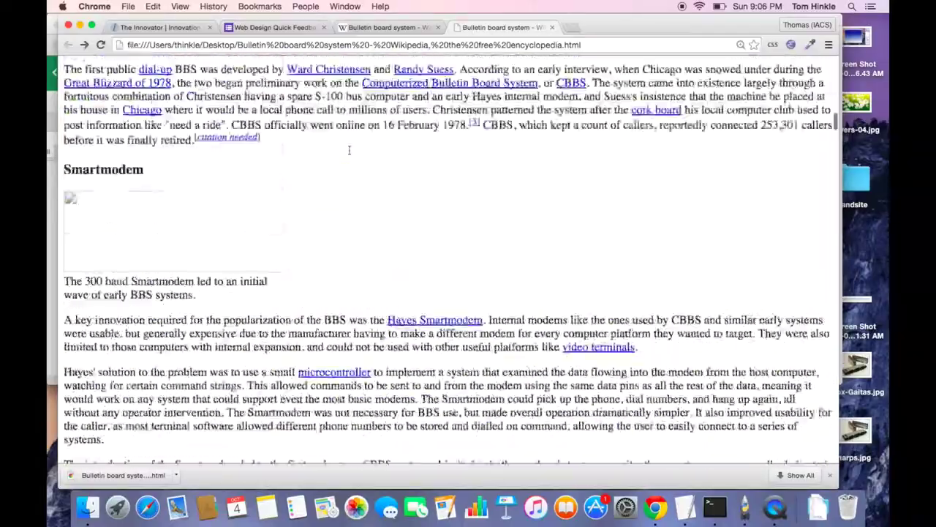
pyautogui.scroll(15, 349, 150)
pyautogui.scroll(10, 349, 150)
pyautogui.scroll(2, 349, 150)
pyautogui.scroll(-3, 349, 150)
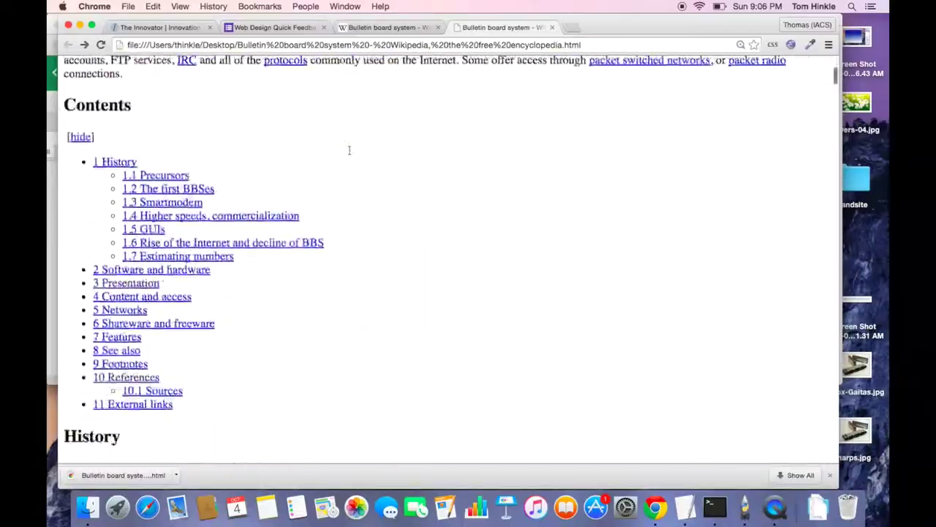
pyautogui.scroll(-10, 349, 149)
pyautogui.scroll(-10, 349, 150)
pyautogui.scroll(-10, 349, 150)
pyautogui.scroll(-5, 349, 150)
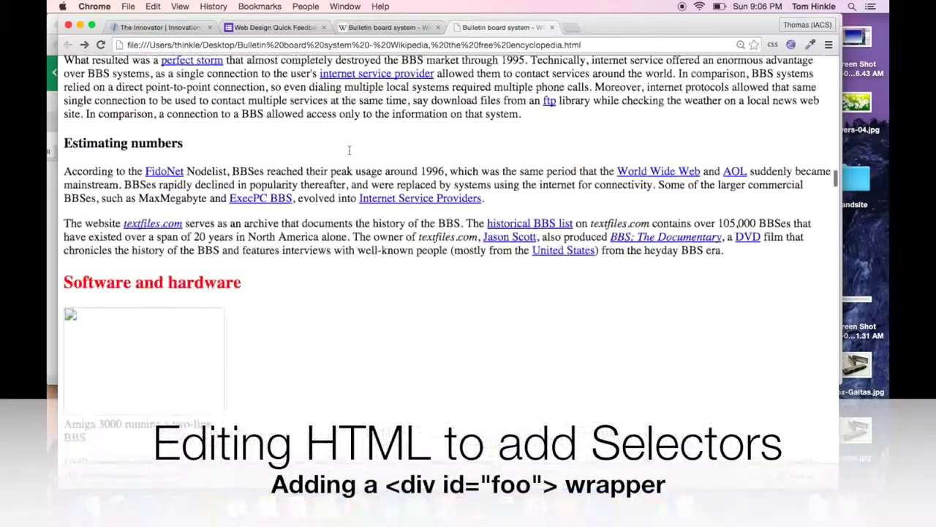
pyautogui.scroll(-8, 351, 183)
pyautogui.scroll(3, 353, 217)
pyautogui.scroll(2, 353, 217)
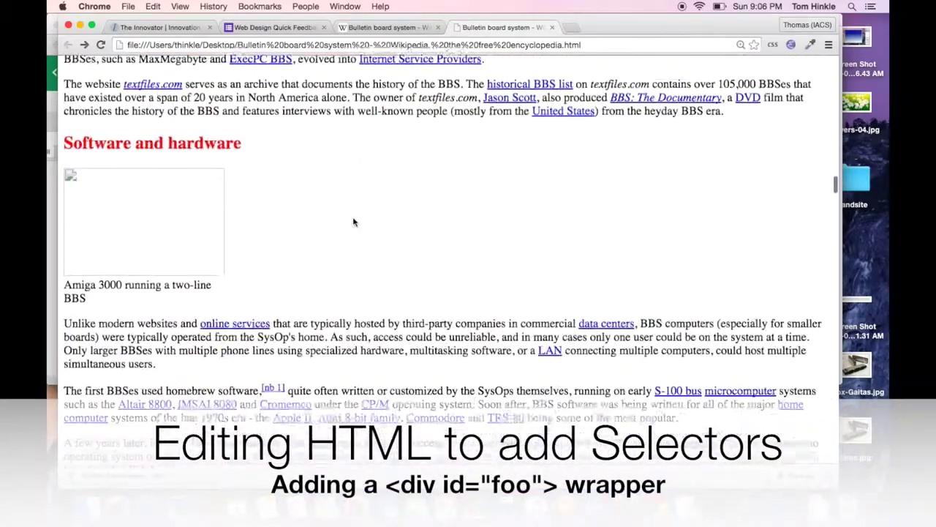
pyautogui.scroll(-5, 354, 220)
pyautogui.scroll(-5, 353, 219)
pyautogui.scroll(4, 353, 220)
pyautogui.scroll(4, 353, 219)
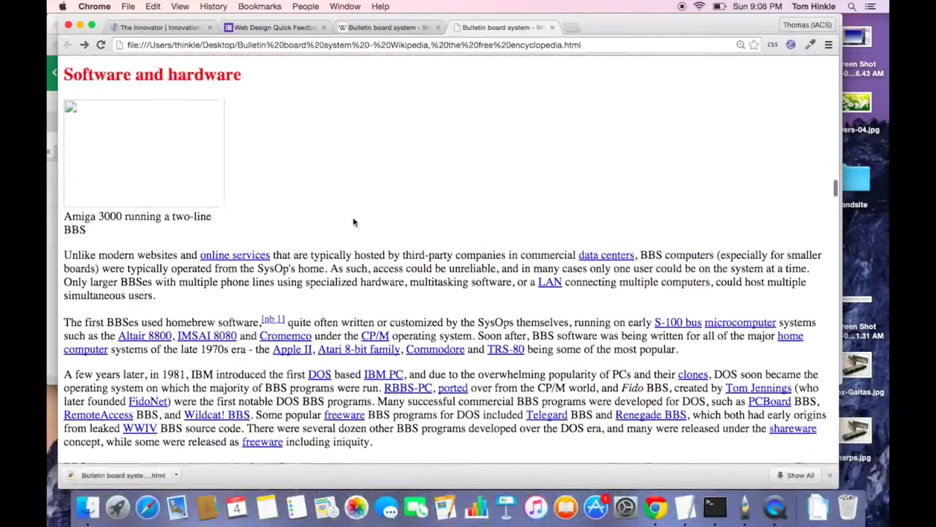
pyautogui.scroll(1, 353, 221)
pyautogui.scroll(-4, 353, 222)
pyautogui.scroll(-8, 353, 222)
pyautogui.scroll(5, 354, 222)
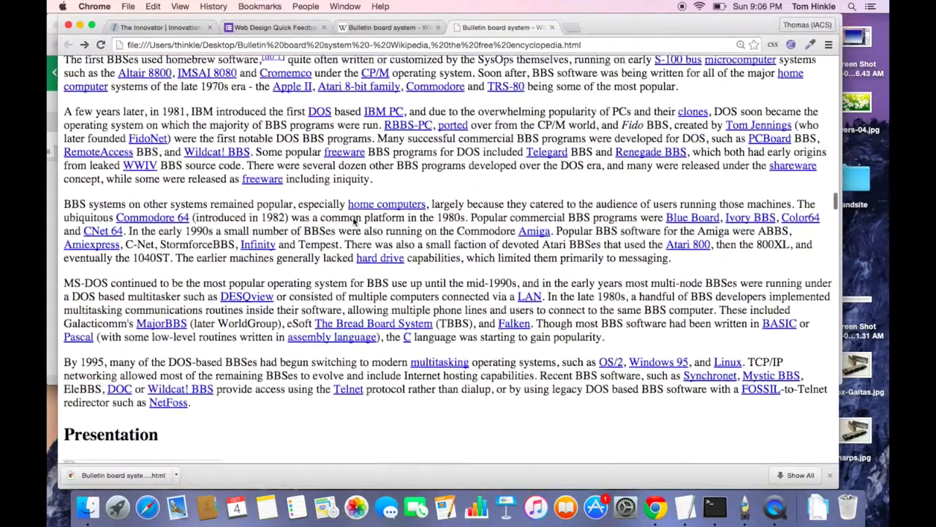
pyautogui.scroll(5, 354, 220)
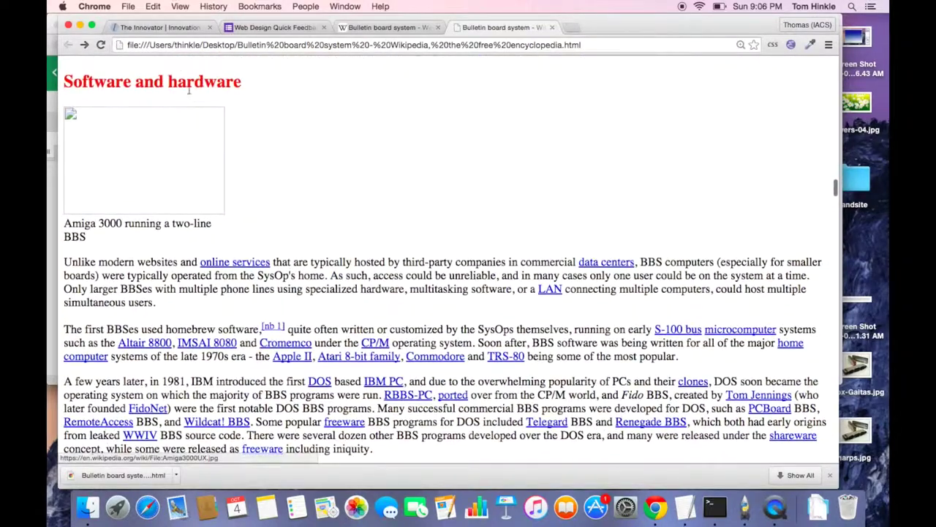
# Inspect the Software and hardware h2, its headline span and following paragraphs in DevTools
pyautogui.rightClick(194, 79)
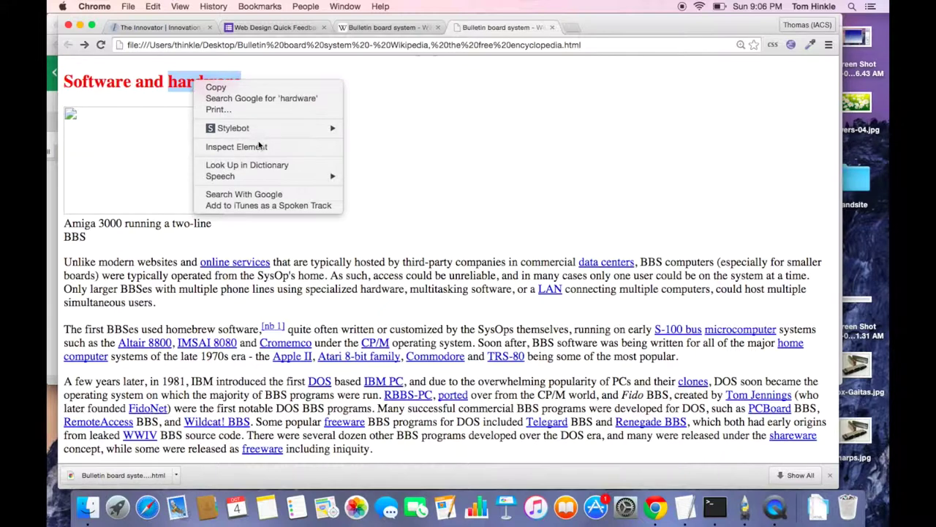
pyautogui.click(260, 148)
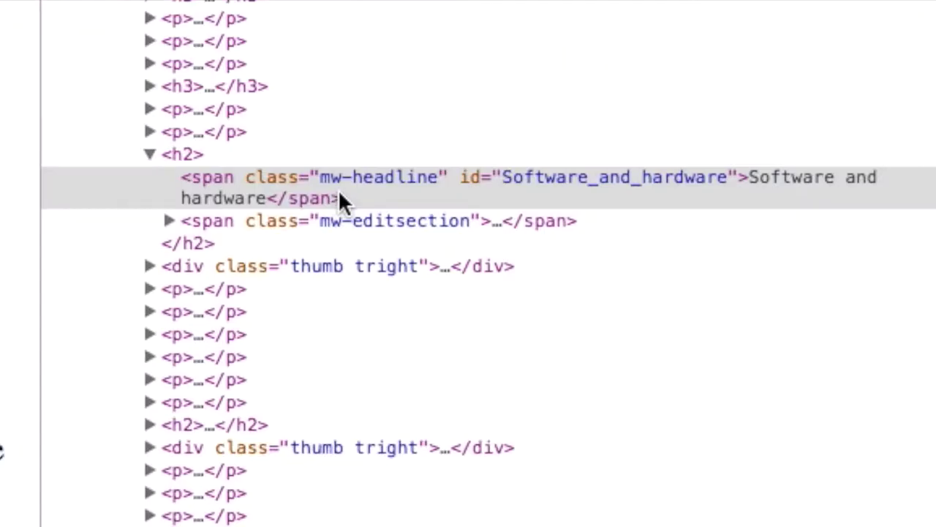
pyautogui.click(622, 199)
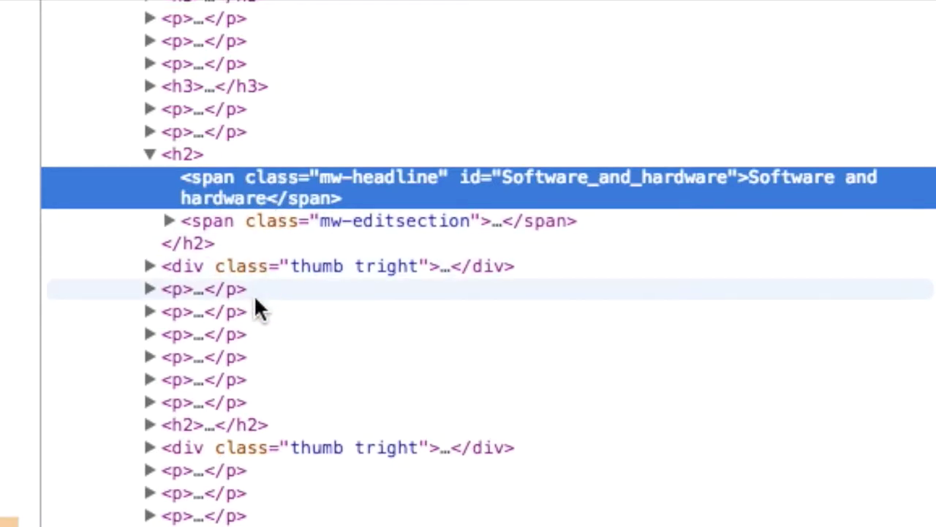
pyautogui.scroll(-3, 15, 330)
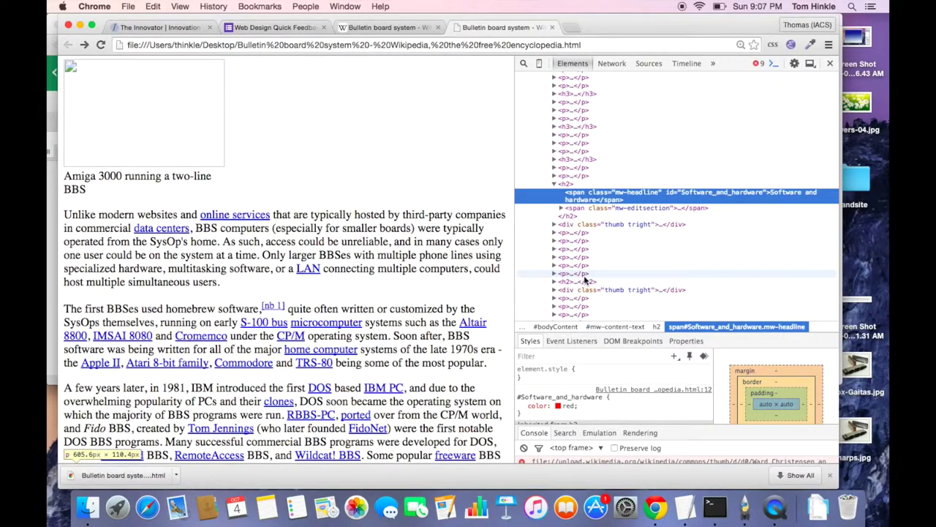
pyautogui.press('super+Tab')
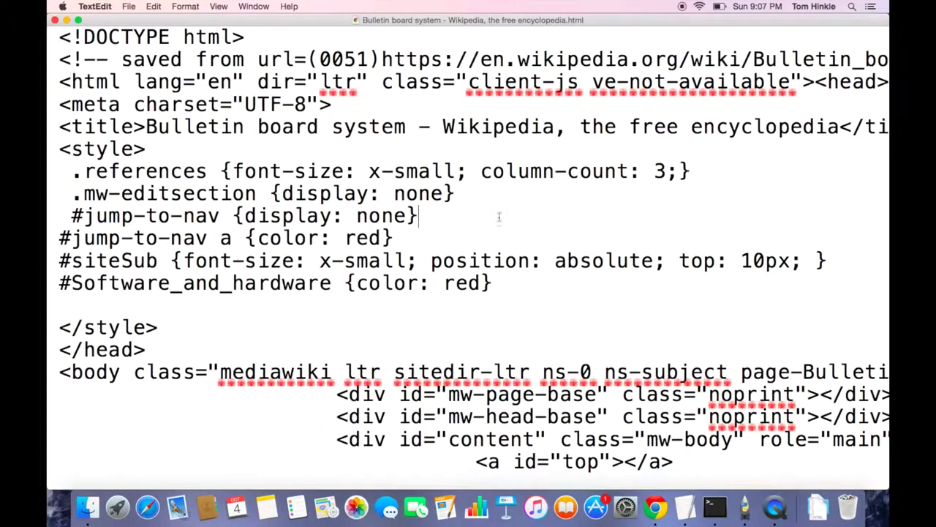
# Find the Software_and_hardware section heading in the HTML source
pyautogui.press('super+f')
pyautogui.write('ftw')
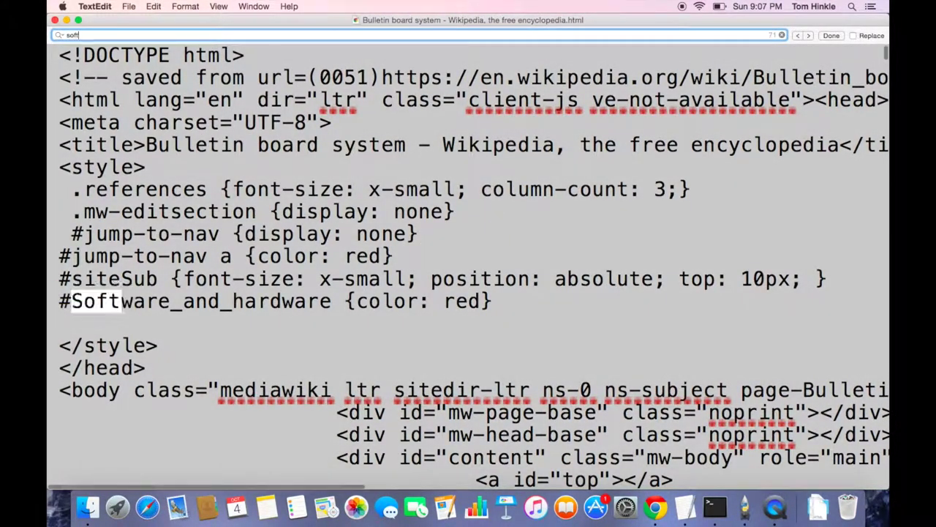
pyautogui.write('are_and_')
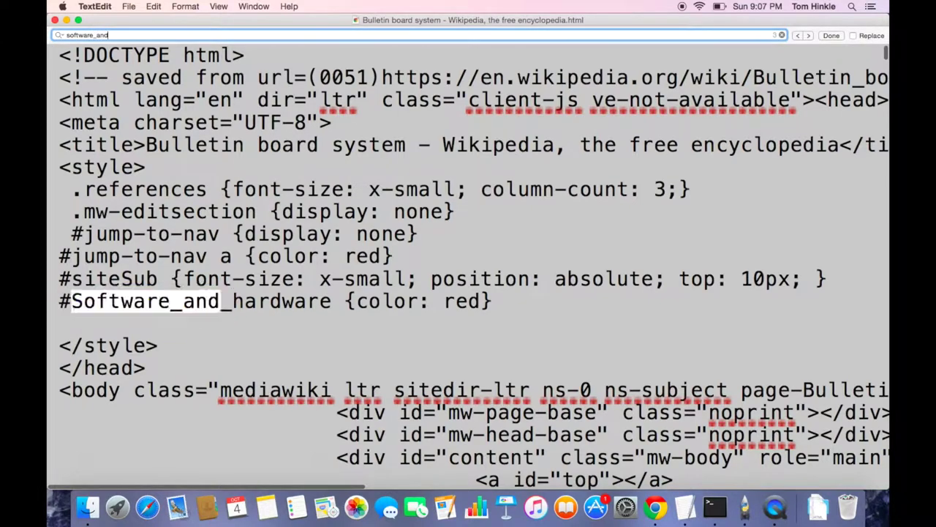
pyautogui.write('hardware')
pyautogui.press('Return')
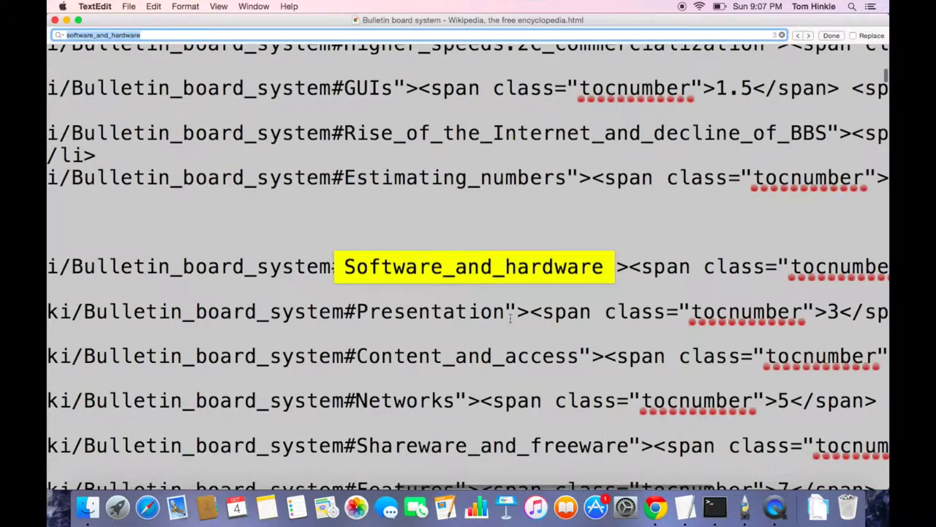
pyautogui.press('Return')
pyautogui.click(320, 288)
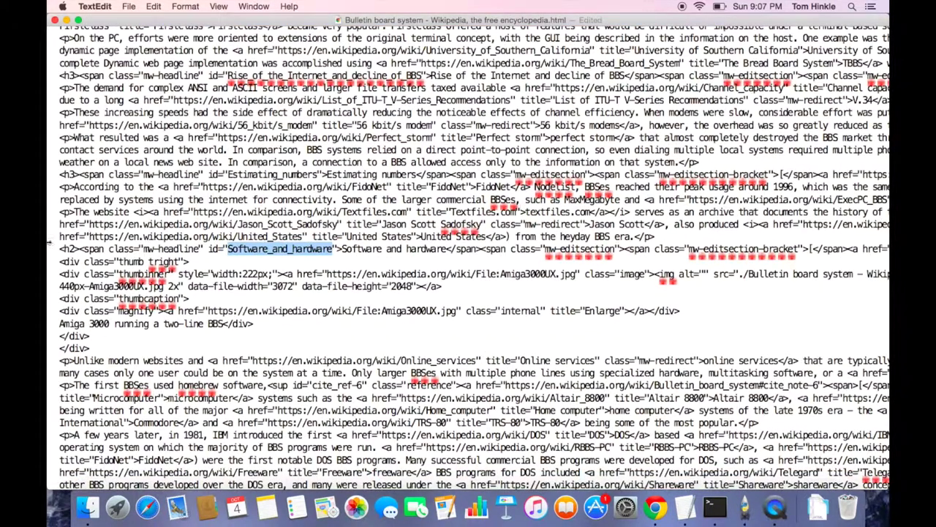
# Insert a <div id="sw-hw-div-TH"> line above the section heading
pyautogui.click(60, 249)
pyautogui.press('Return')
pyautogui.write('<div')
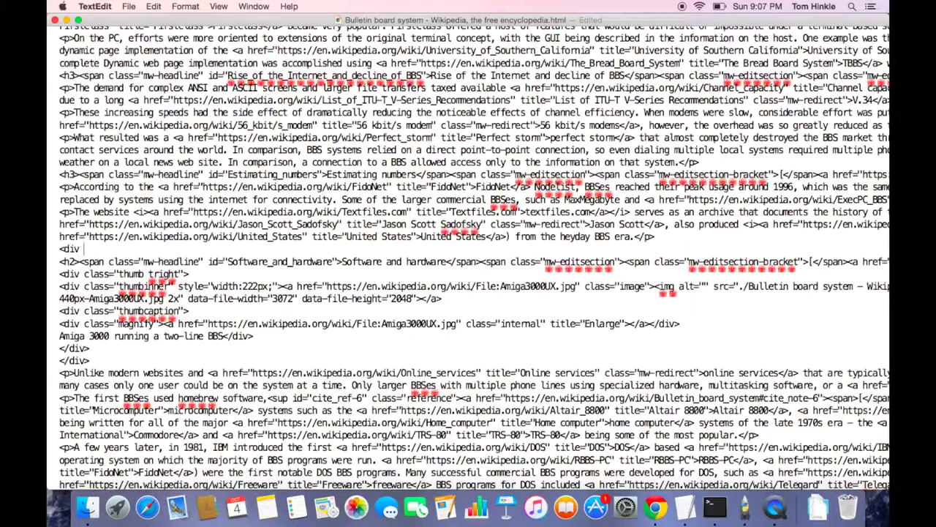
pyautogui.write('id="')
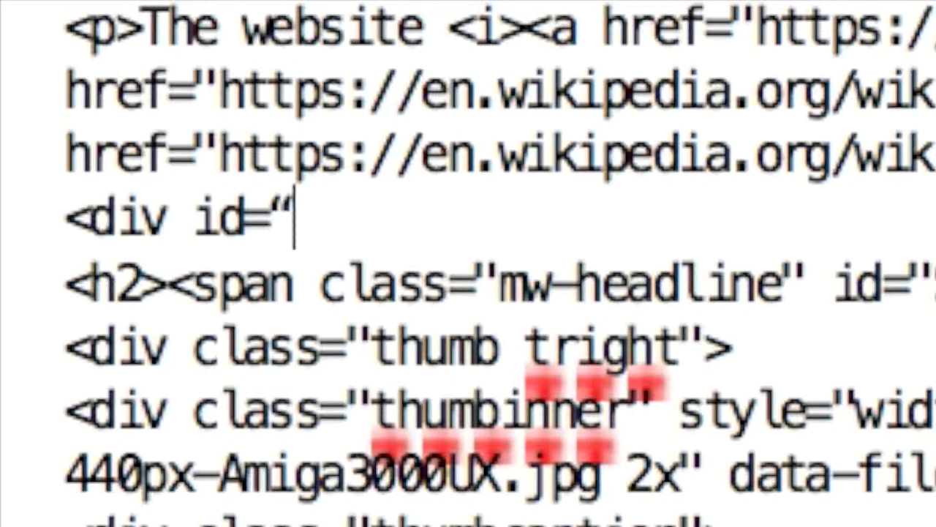
pyautogui.write('swhw')
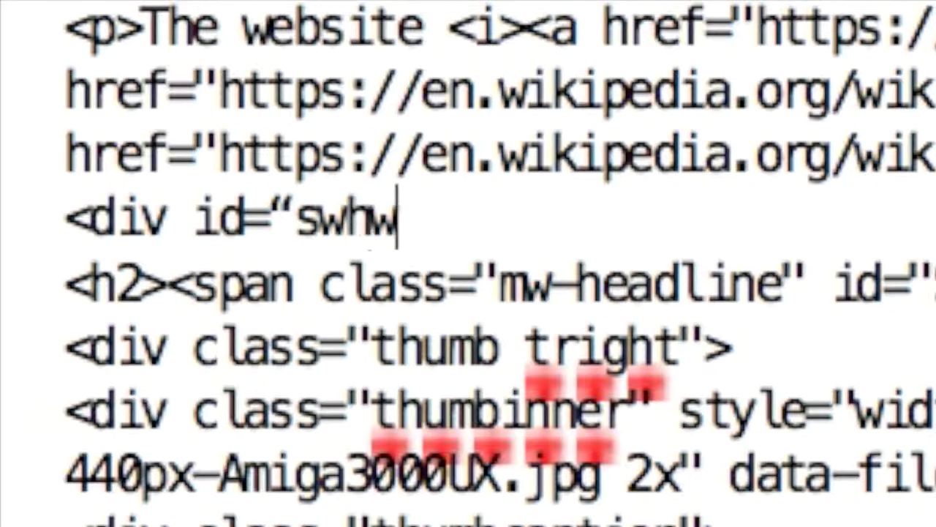
pyautogui.write('div')
pyautogui.press('BackSpace')
pyautogui.press('BackSpace')
pyautogui.press('BackSpace')
pyautogui.press('BackSpace')
pyautogui.press('BackSpace')
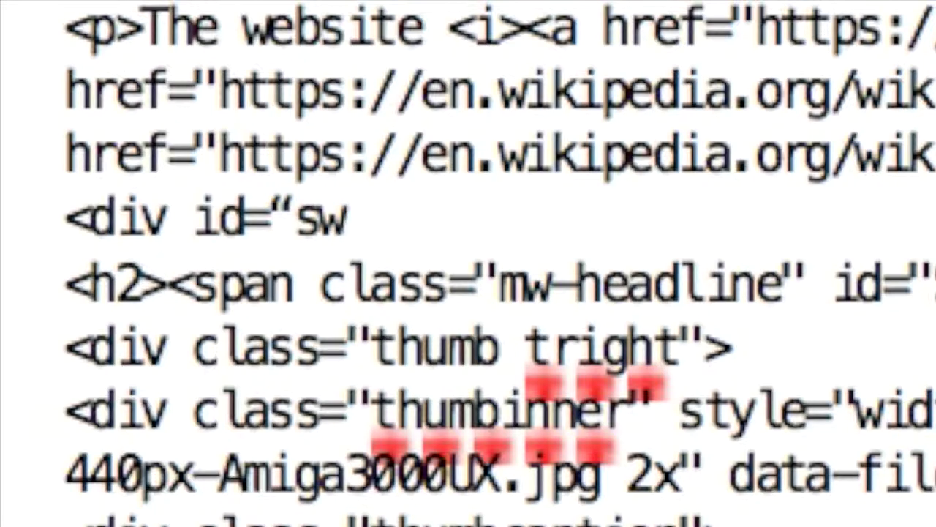
pyautogui.write('-hw-div”')
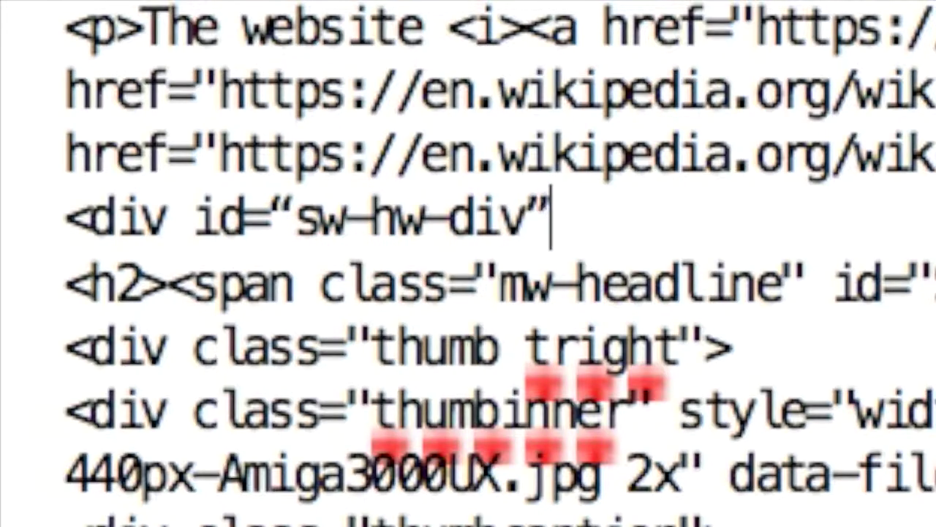
pyautogui.write('>')
pyautogui.press('Left')
pyautogui.press('Left')
pyautogui.press('Left')
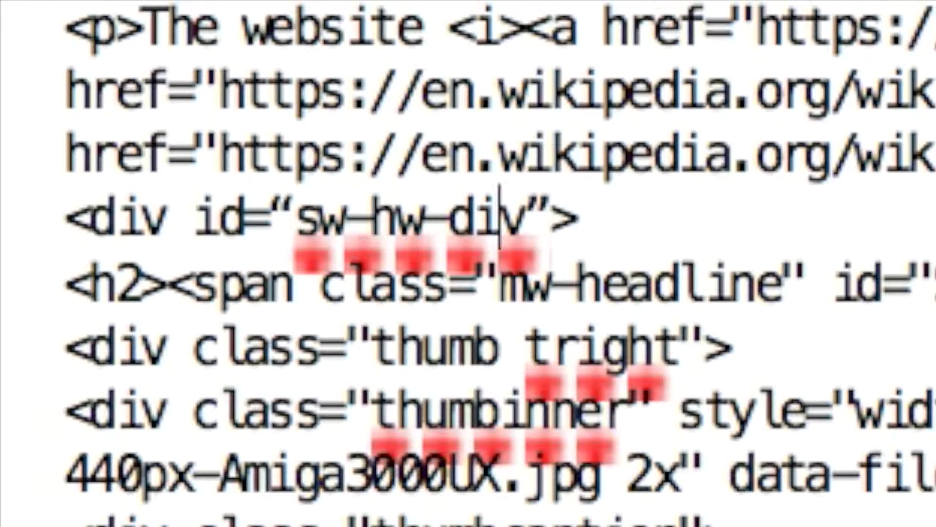
pyautogui.press('Left')
pyautogui.press('Left')
pyautogui.press('Left')
pyautogui.press('Left')
pyautogui.press('Left')
pyautogui.press('Left')
pyautogui.press('Left')
pyautogui.press('Left')
pyautogui.press('Right')
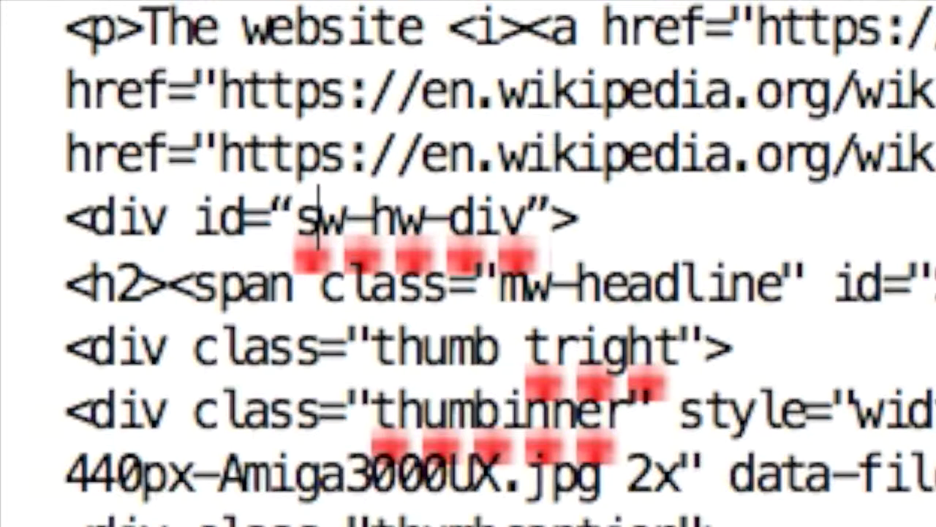
pyautogui.press('Right')
pyautogui.press('Right')
pyautogui.press('Right')
pyautogui.press('Right')
pyautogui.press('Right')
pyautogui.press('Right')
pyautogui.press('Right')
pyautogui.press('Right')
pyautogui.write('-TH')
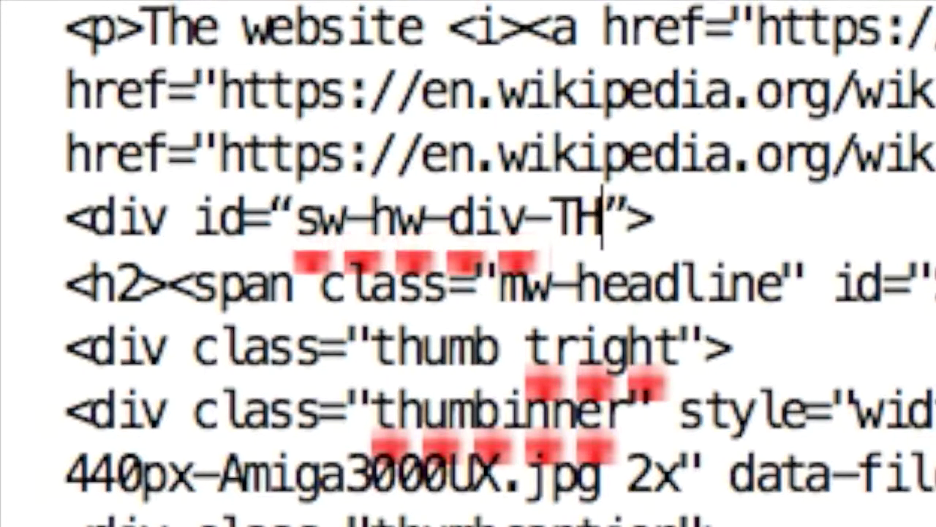
# Select the sw-hw-div-TH id, save the file, and reload the page in Chrome
pyautogui.hotkey('shift', 'Left')
pyautogui.hotkey('shift', 'Left')
pyautogui.hotkey('shift', 'Left')
pyautogui.hotkey('shift', 'Left')
pyautogui.hotkey('shift', 'Left')
pyautogui.hotkey('shift', 'Left')
pyautogui.hotkey('shift', 'Left')
pyautogui.hotkey('shift', 'Left')
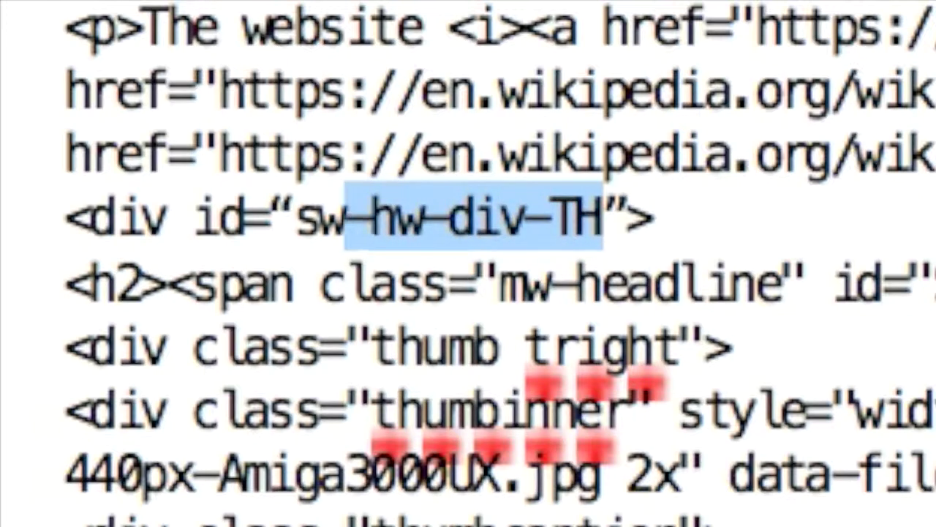
pyautogui.hotkey('shift', 'Left')
pyautogui.hotkey('shift', 'Left')
pyautogui.press('Down')
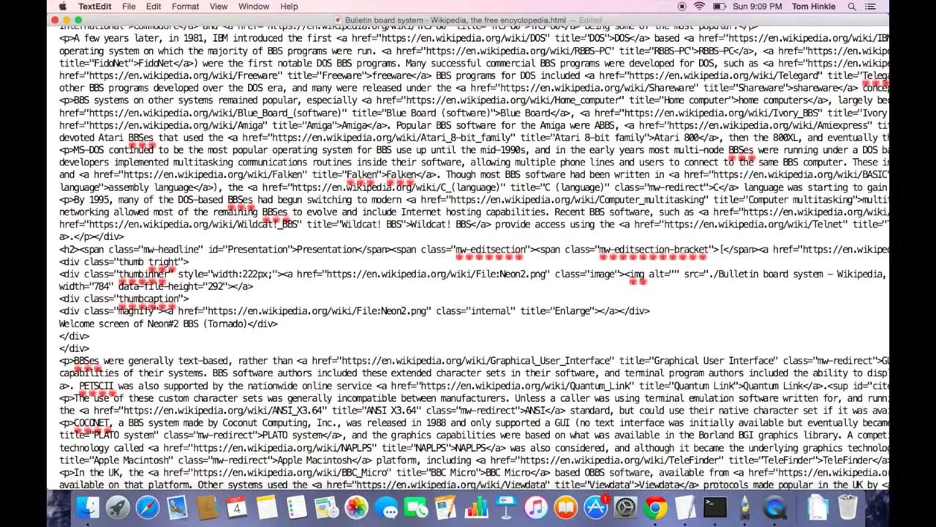
pyautogui.press('super+s')
pyautogui.press('super+Tab')
pyautogui.press('super+r')
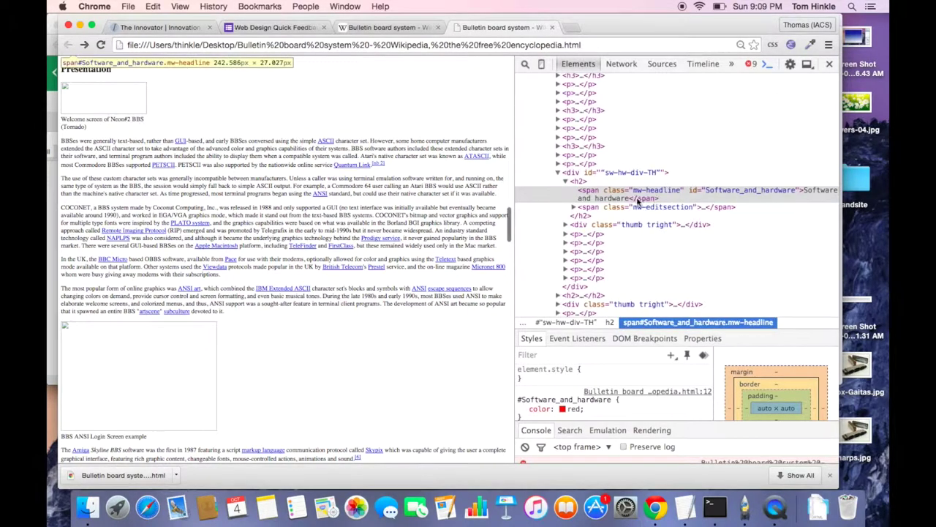
# Select the div#sw-hw-div-TH element and scroll to confirm it ends just before Presentation
pyautogui.click(592, 171)
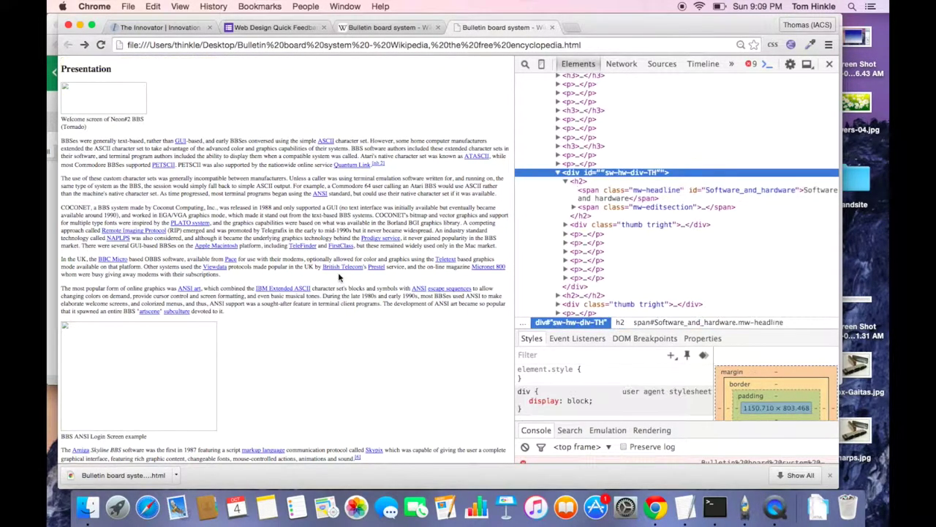
pyautogui.scroll(-5, 338, 272)
pyautogui.scroll(-2, 338, 277)
pyautogui.scroll(-2, 338, 277)
pyautogui.scroll(-3, 338, 276)
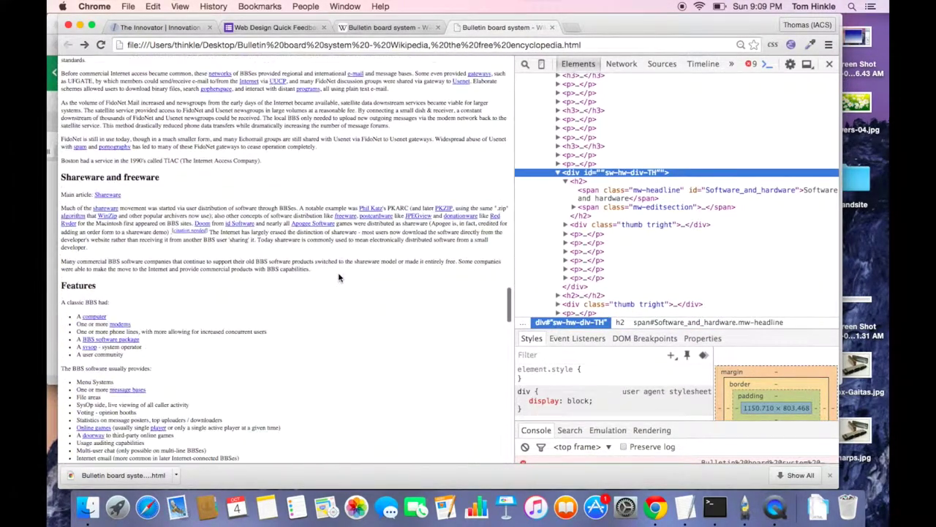
pyautogui.scroll(-5, 327, 231)
pyautogui.scroll(-3, 327, 231)
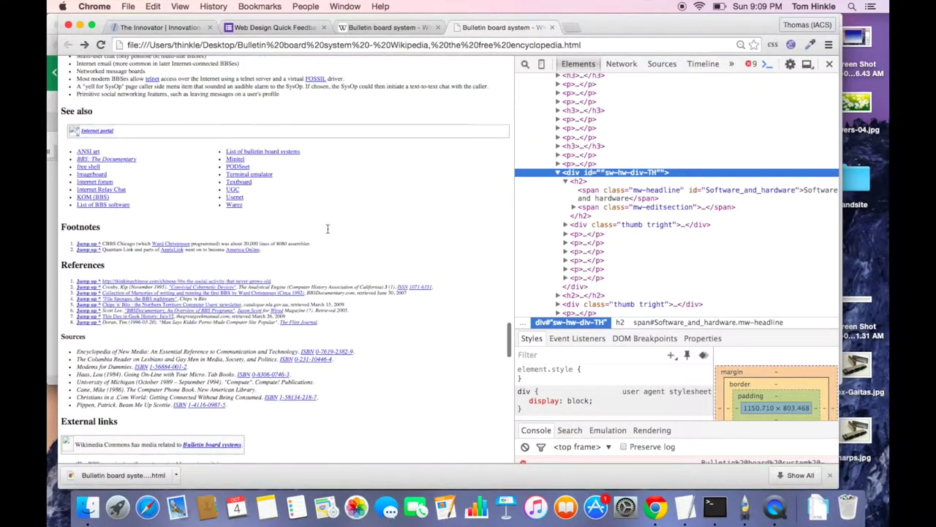
pyautogui.scroll(-2, 327, 231)
pyautogui.scroll(5, 329, 232)
pyautogui.scroll(5, 328, 232)
pyautogui.scroll(5, 328, 232)
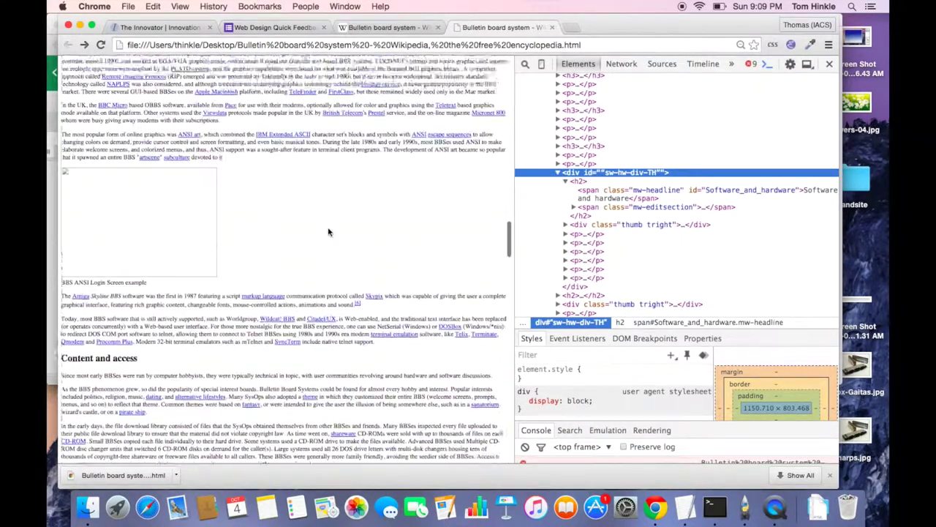
pyautogui.scroll(3, 328, 232)
pyautogui.scroll(2, 328, 232)
pyautogui.scroll(3, 328, 232)
pyautogui.scroll(-1, 328, 232)
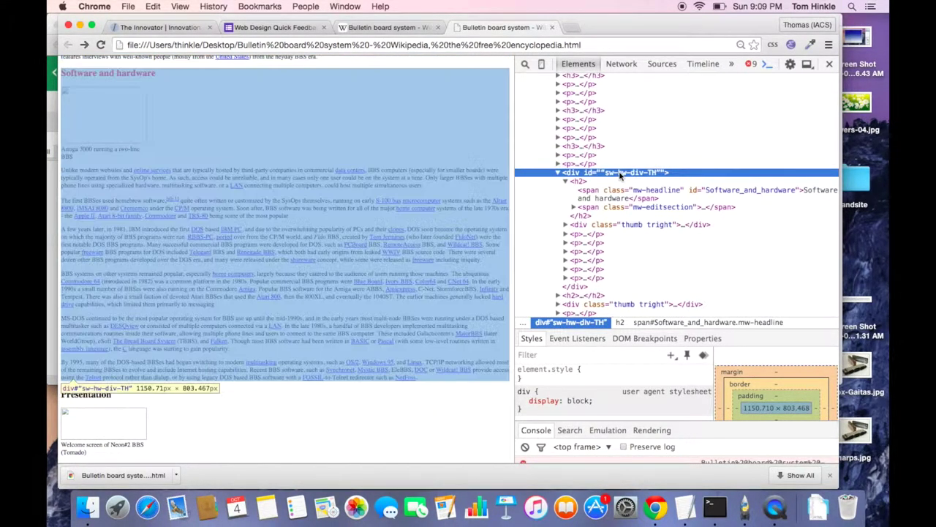
# Add a #sw-hw-div-TH {color: green} rule and check the green section text in Chrome
pyautogui.hotkey('ctrl', 'Right')
pyautogui.scroll(10, 542, 164)
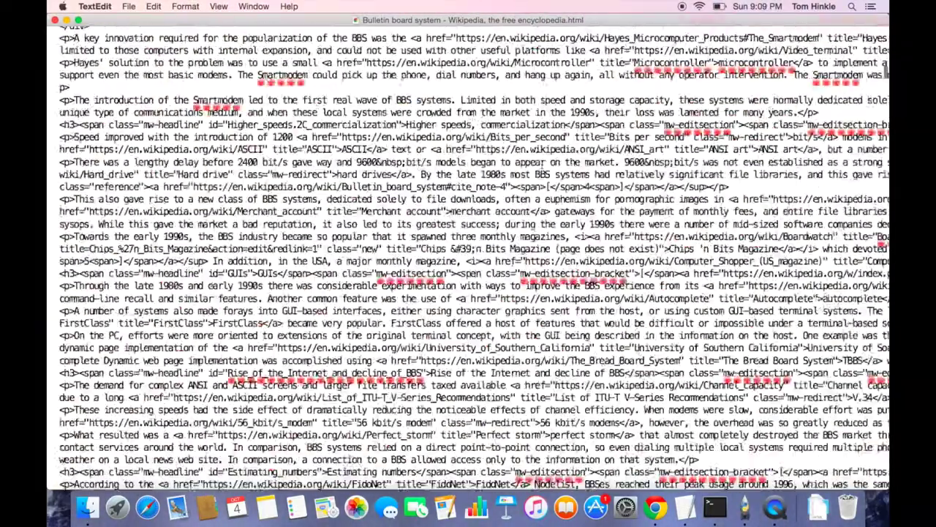
pyautogui.scroll(5, 542, 164)
pyautogui.scroll(5, 182, 116)
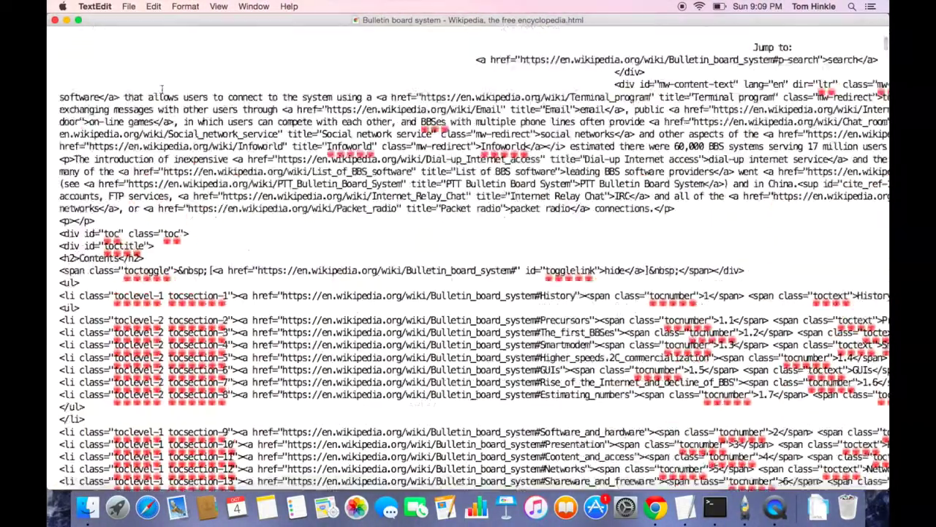
pyautogui.scroll(5, 197, 123)
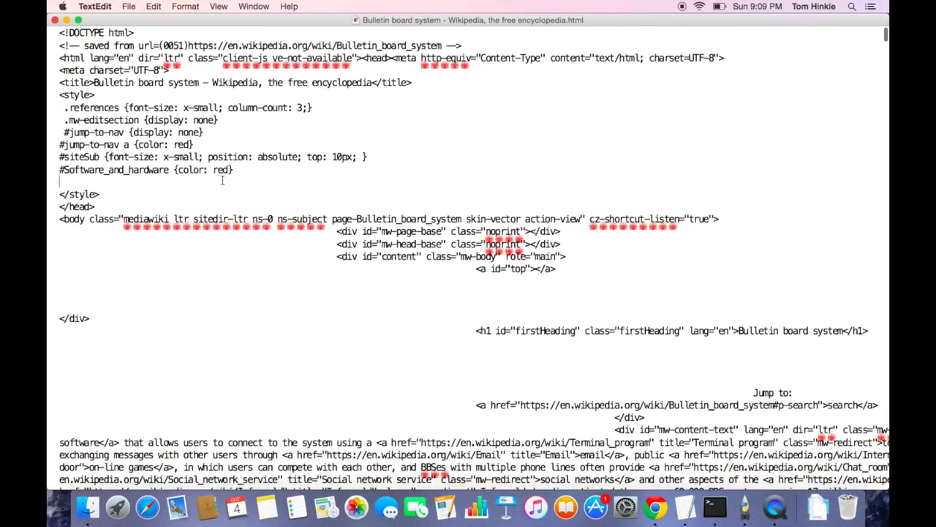
pyautogui.press('super+v')
pyautogui.hotkey('ctrl', 'Left')
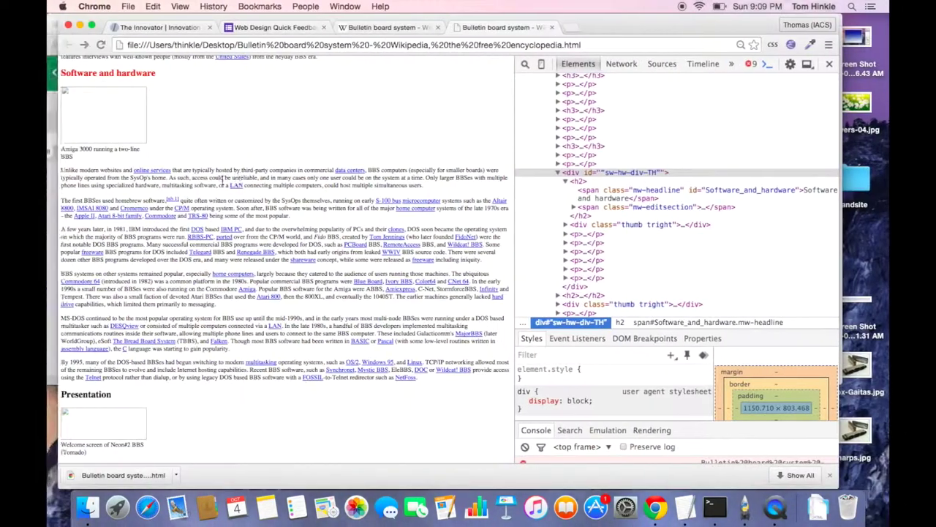
pyautogui.hotkey('ctrl', 'Right')
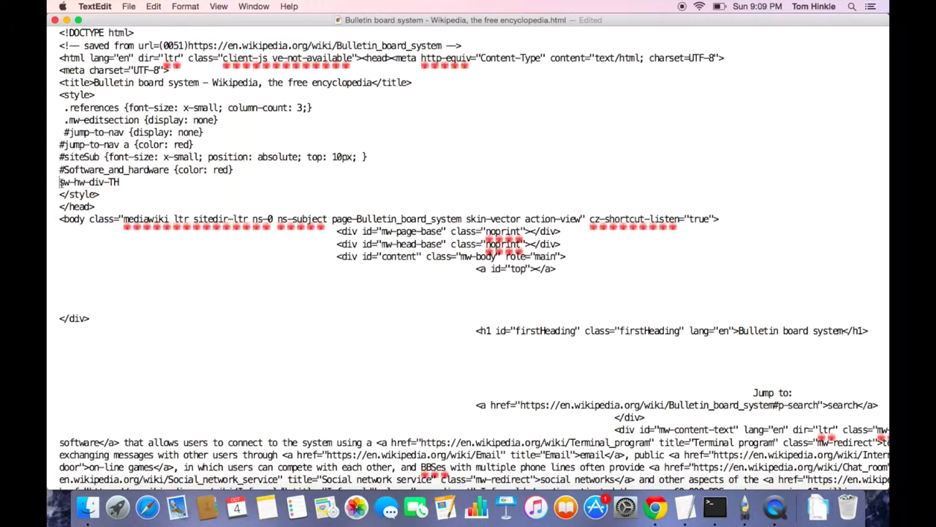
pyautogui.write('#')
pyautogui.press('super+Right')
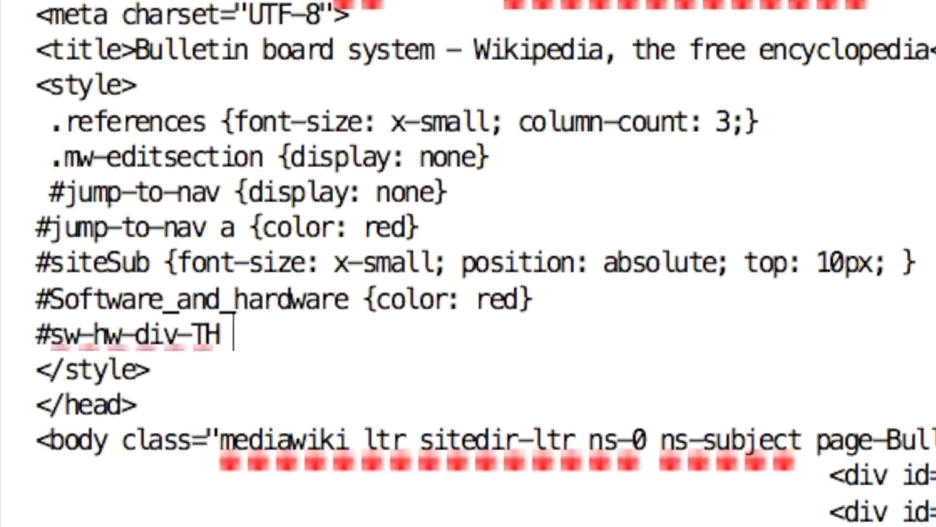
pyautogui.write('{color: green}')
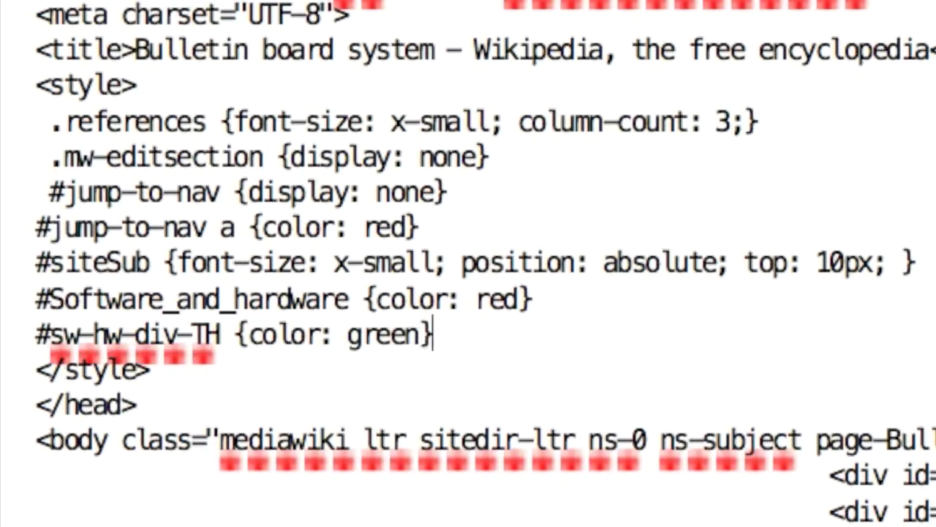
pyautogui.hotkey('ctrl', 'Left')
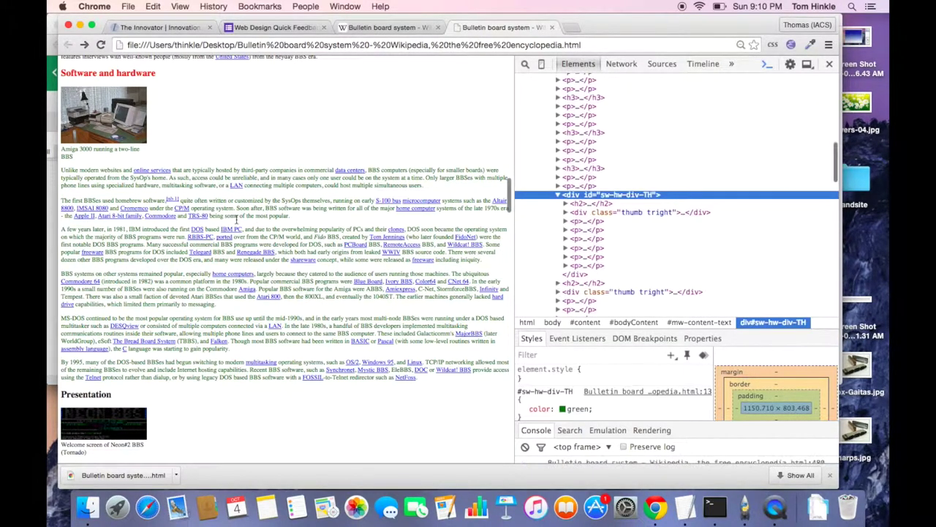
pyautogui.hotkey('ctrl', 'Right')
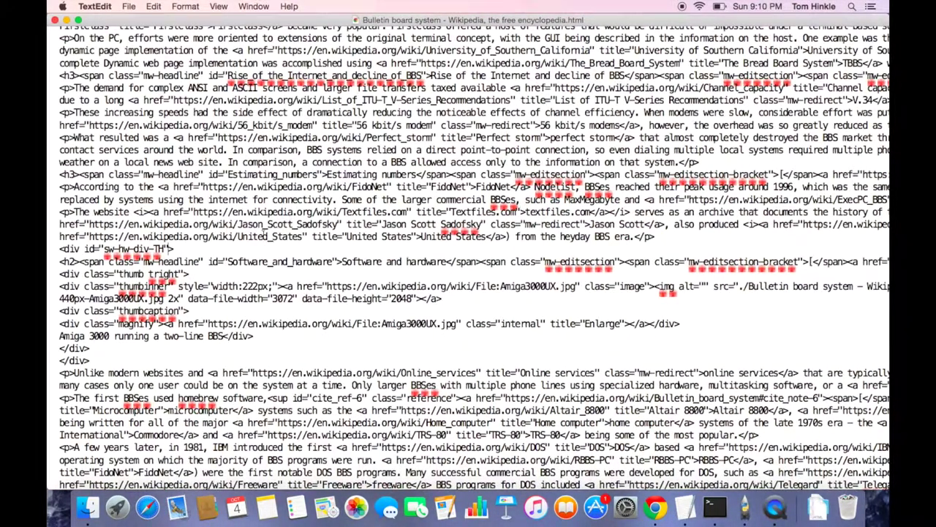
# Append float:right; width: 30%; background: #ddd; padding: 1em; to the #sw-hw-div-TH rule
pyautogui.scroll(20, 202, 234)
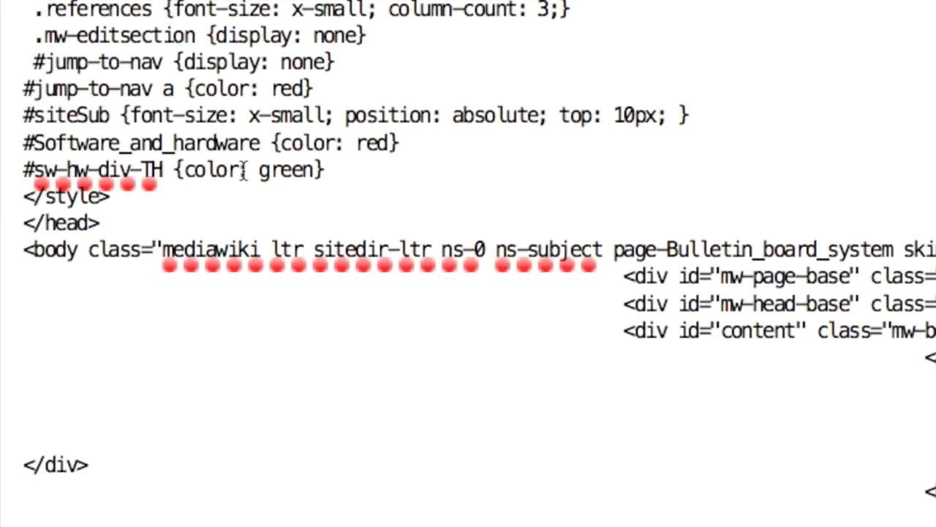
pyautogui.click(278, 169)
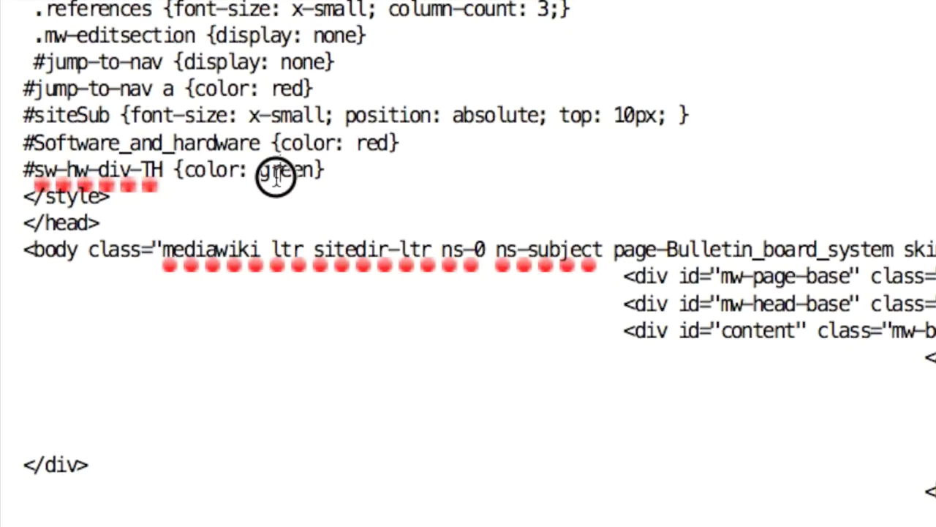
pyautogui.write('; fl')
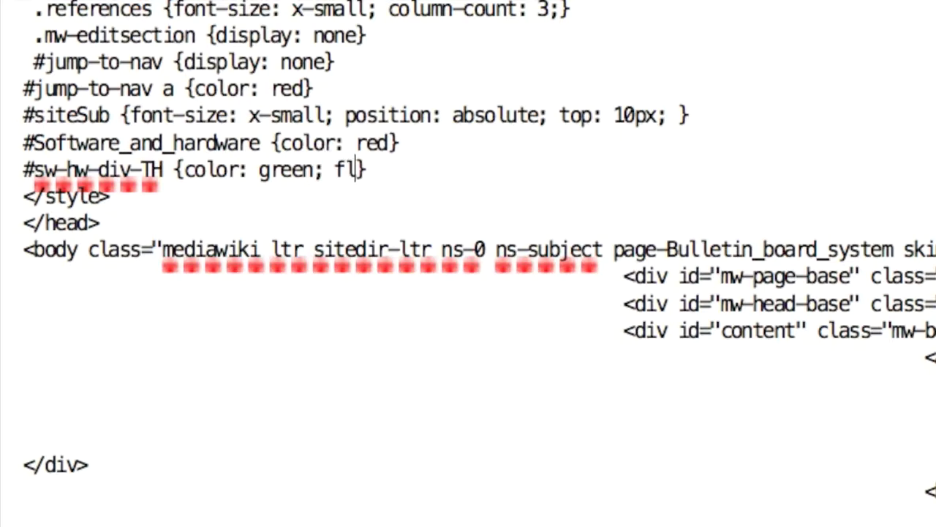
pyautogui.write('oat:right; widt')
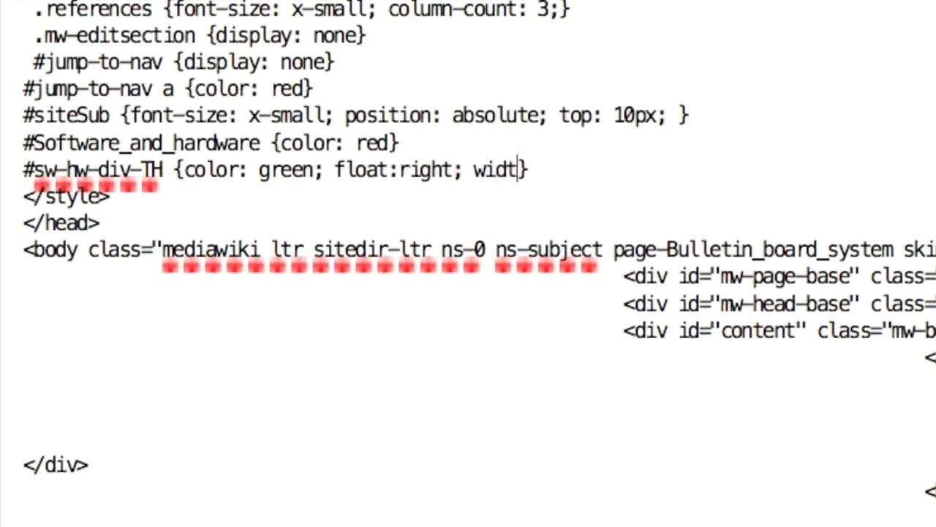
pyautogui.write('h: 30')
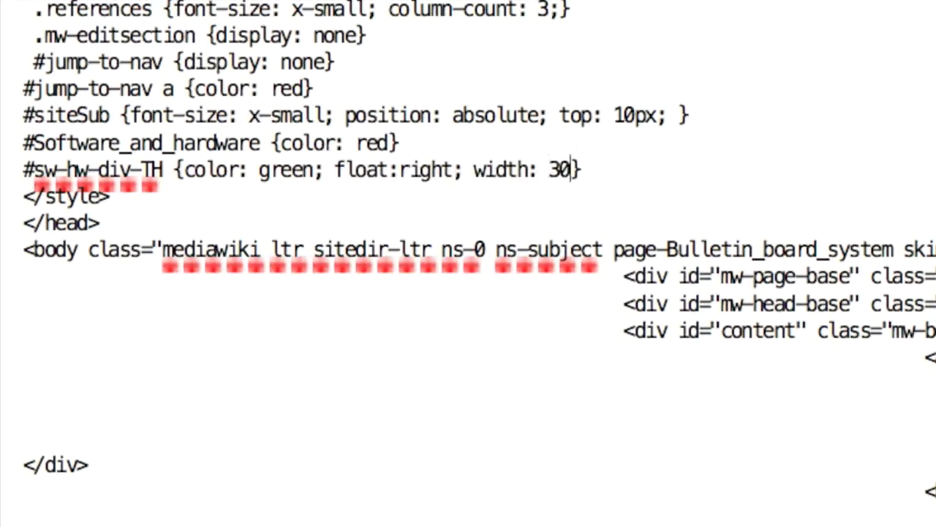
pyautogui.write('%;')
pyautogui.write(' border: ')
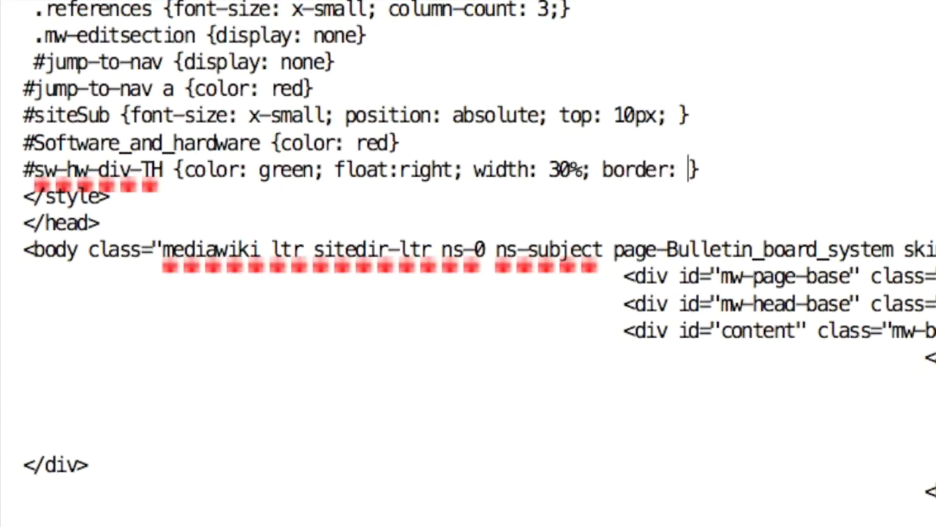
pyautogui.write('#ddd;')
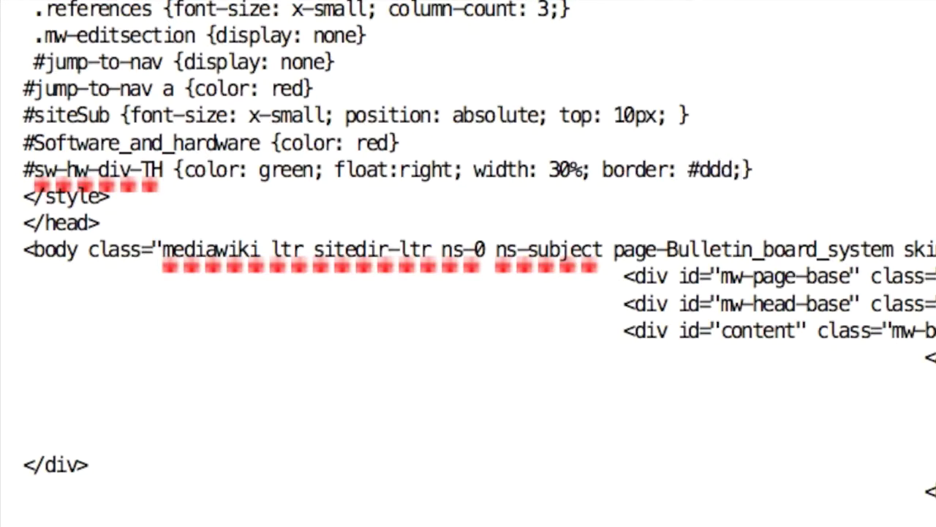
pyautogui.press('BackSpace')
pyautogui.press('BackSpace')
pyautogui.press('BackSpace')
pyautogui.press('BackSpace')
pyautogui.press('BackSpace')
pyautogui.press('BackSpace')
pyautogui.press('BackSpace')
pyautogui.press('BackSpace')
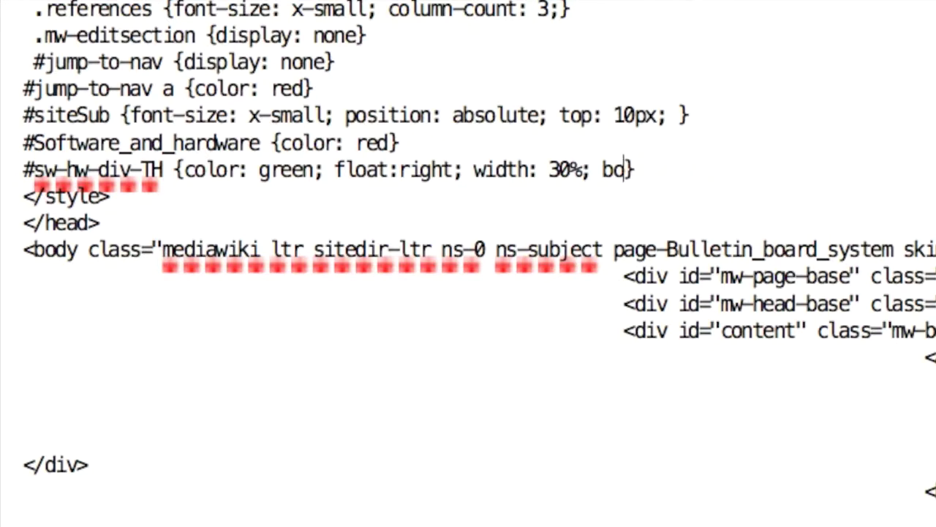
pyautogui.write('ackground: #')
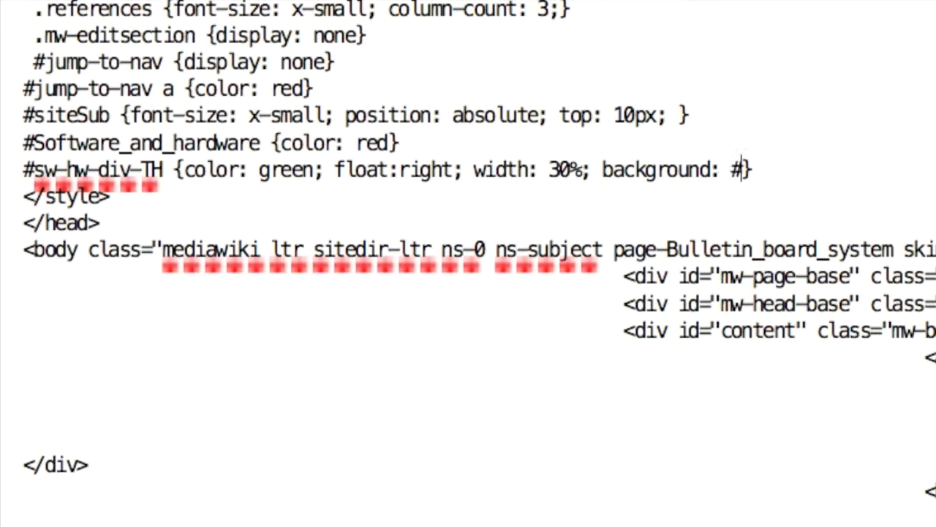
pyautogui.write('ddd; paddi')
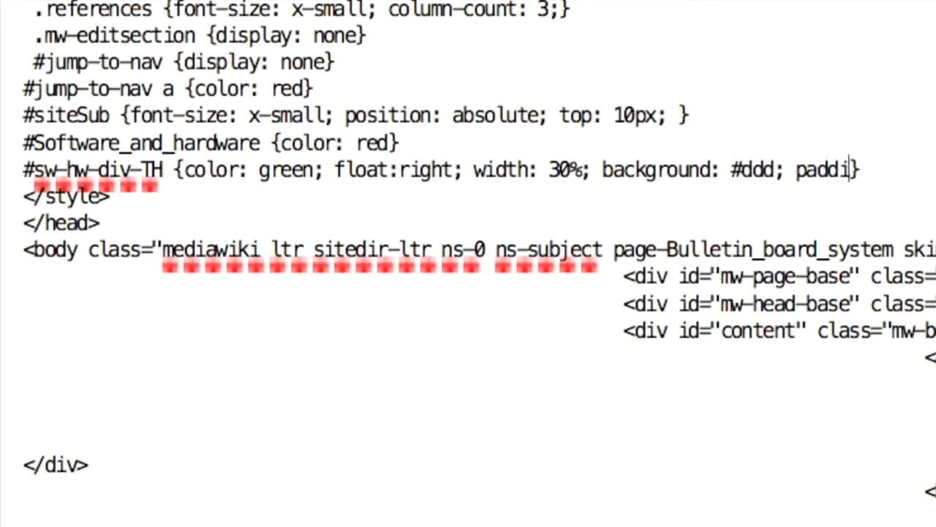
pyautogui.write('ng: 1em;')
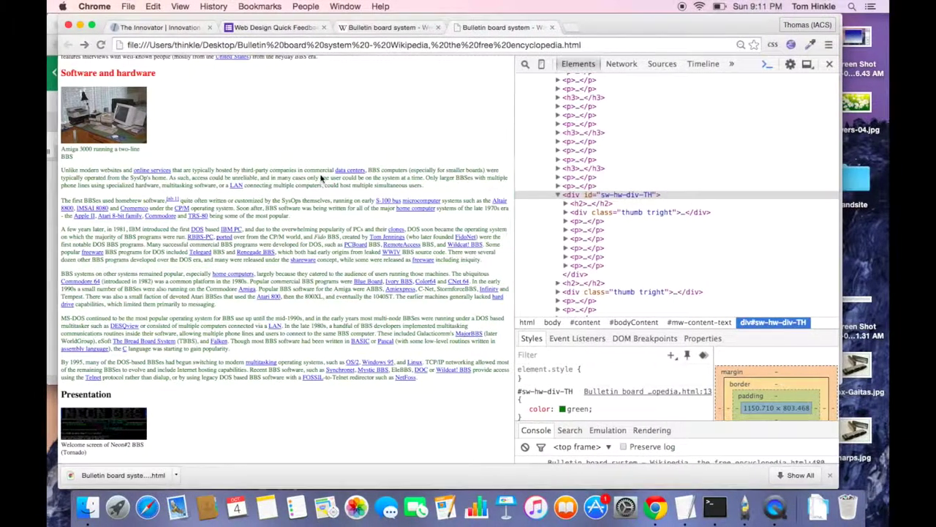
# Reload Chrome to inspect the grey floated #sw-hw-div-TH sidebar, then go back to TextEdit
pyautogui.press('super+r')
pyautogui.scroll(-5, 298, 242)
pyautogui.scroll(-5, 299, 241)
pyautogui.scroll(5, 298, 241)
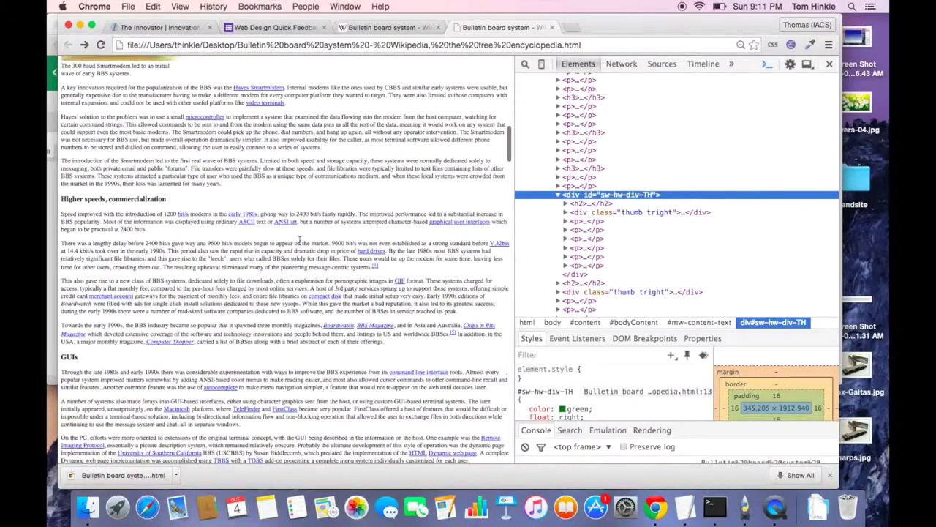
pyautogui.press('super+Tab')
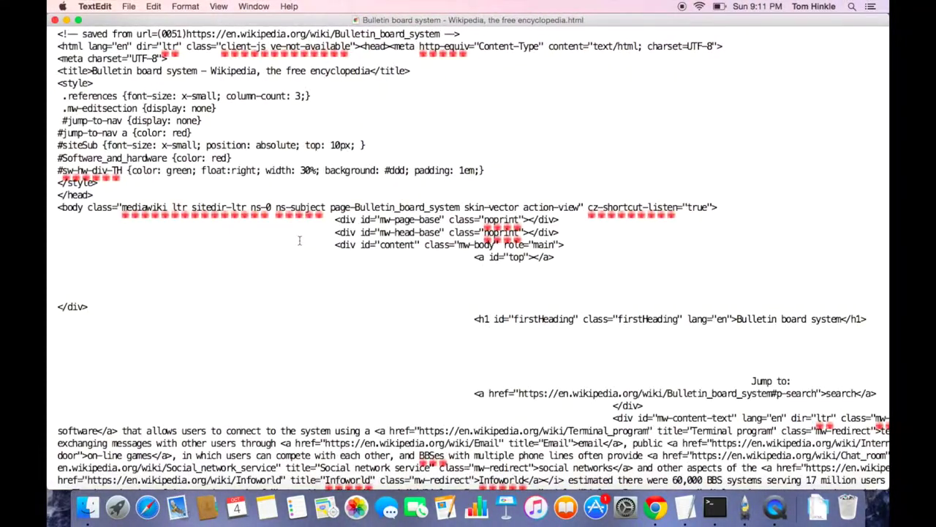